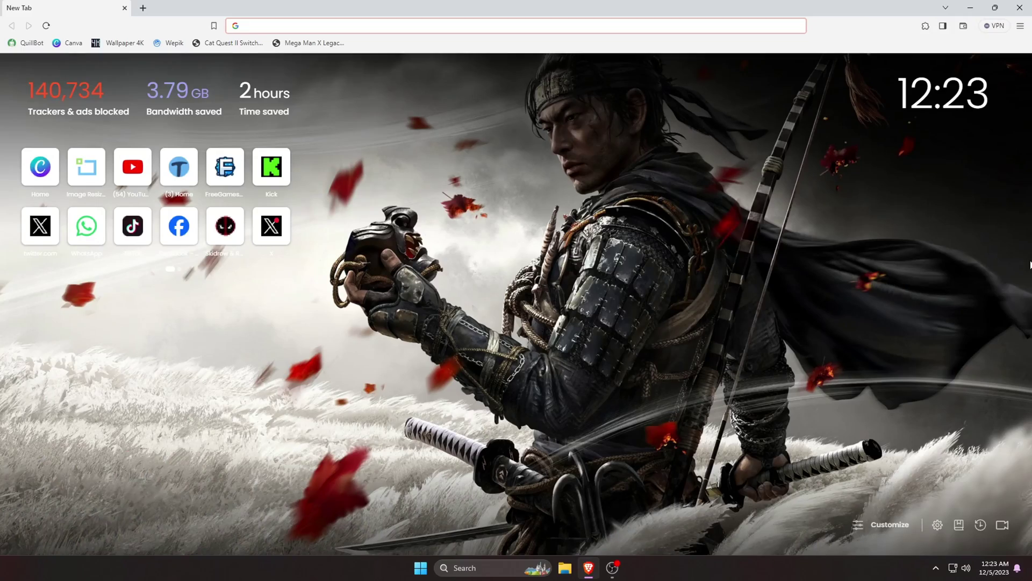
Go to ryujinx.org and download the Windows build of Ryujinx, version 1.1.1097, as a zip archive.
type("ryujinx")
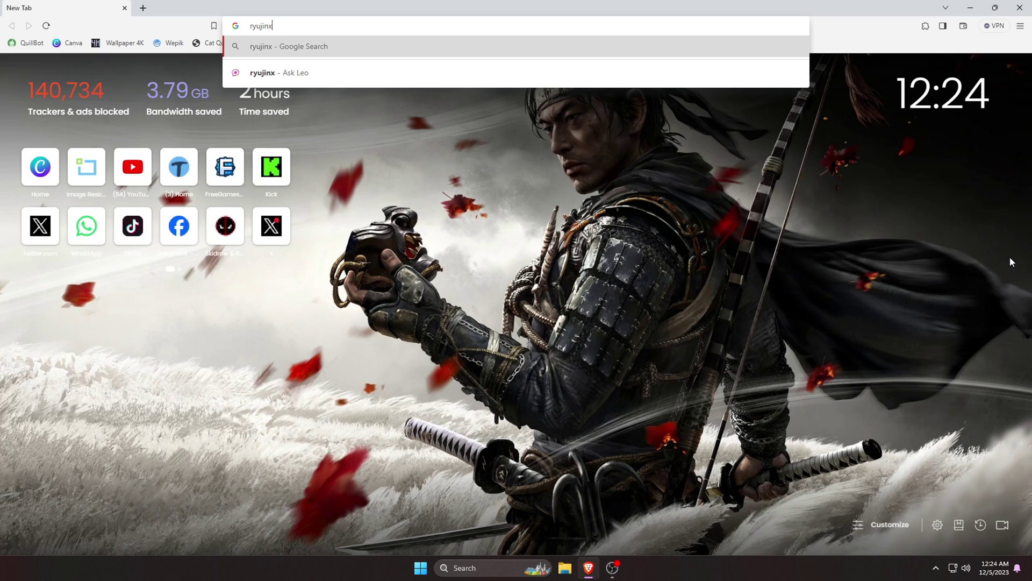
type(".org")
key("Return")
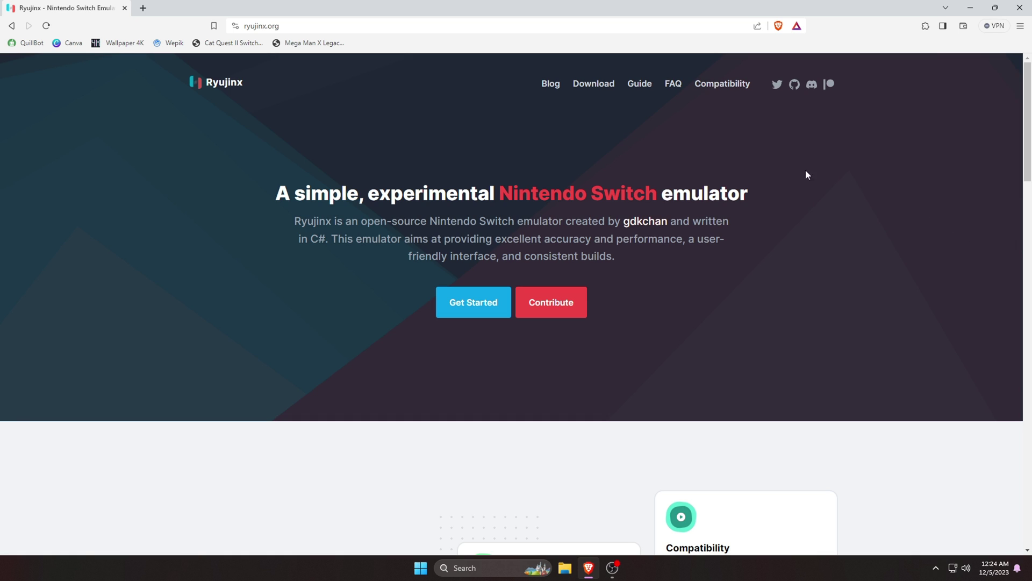
left_click(593, 88)
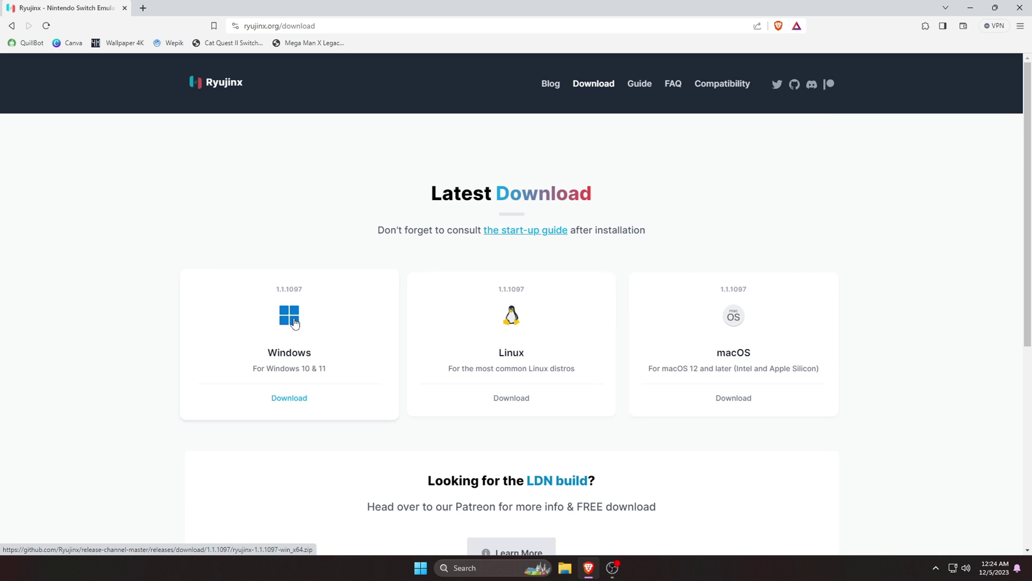
left_click(288, 403)
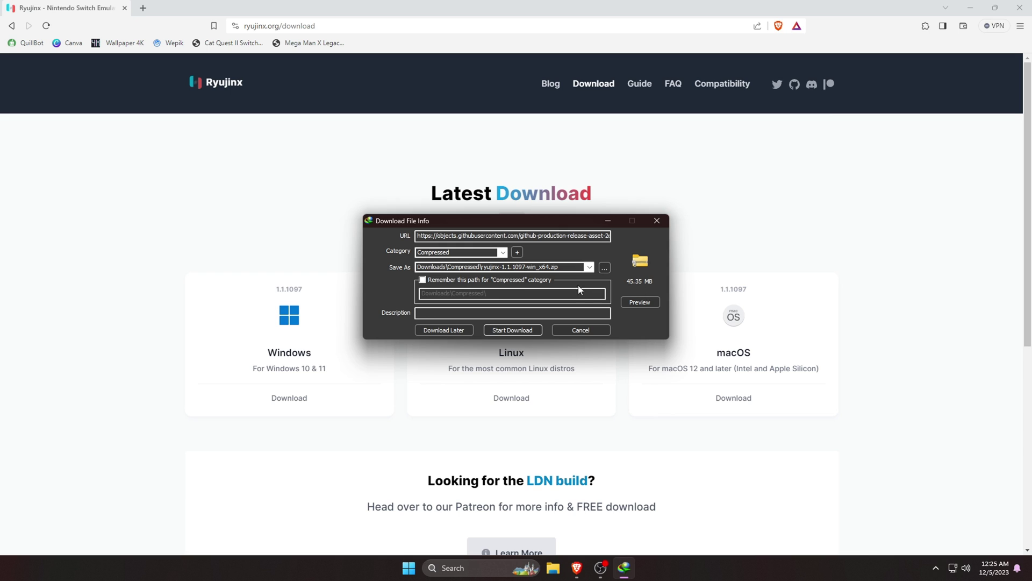
left_click(507, 329)
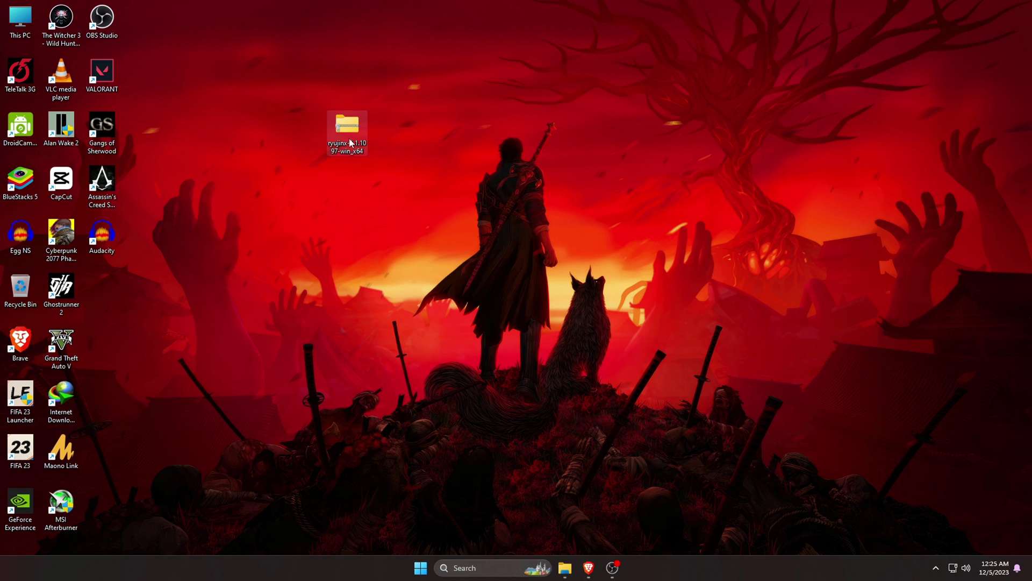
Extract the ryujinx-1.1.1097-win_x64 archive directly onto the desktop.
right_click(353, 142)
left_click(381, 351)
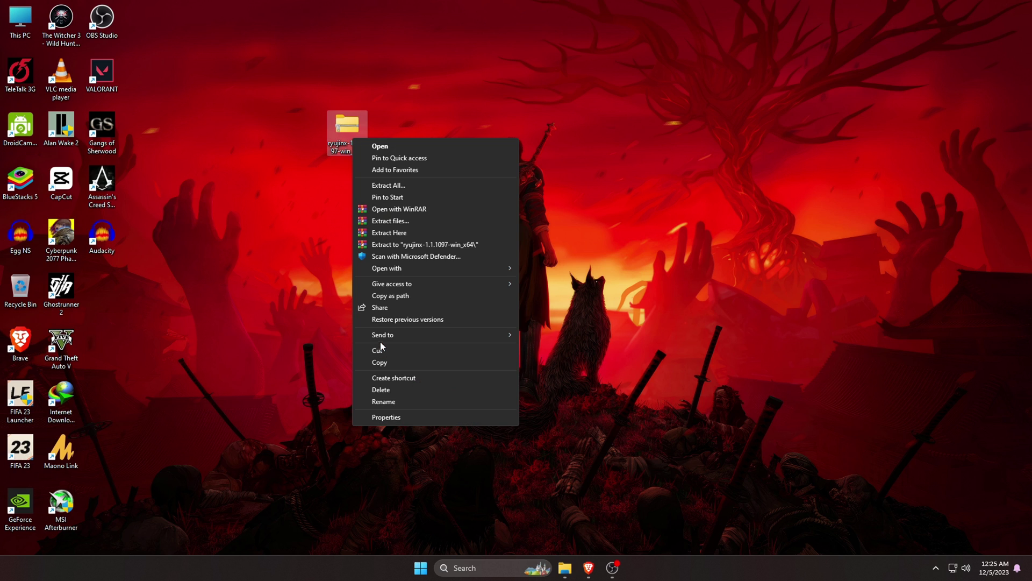
left_click(412, 233)
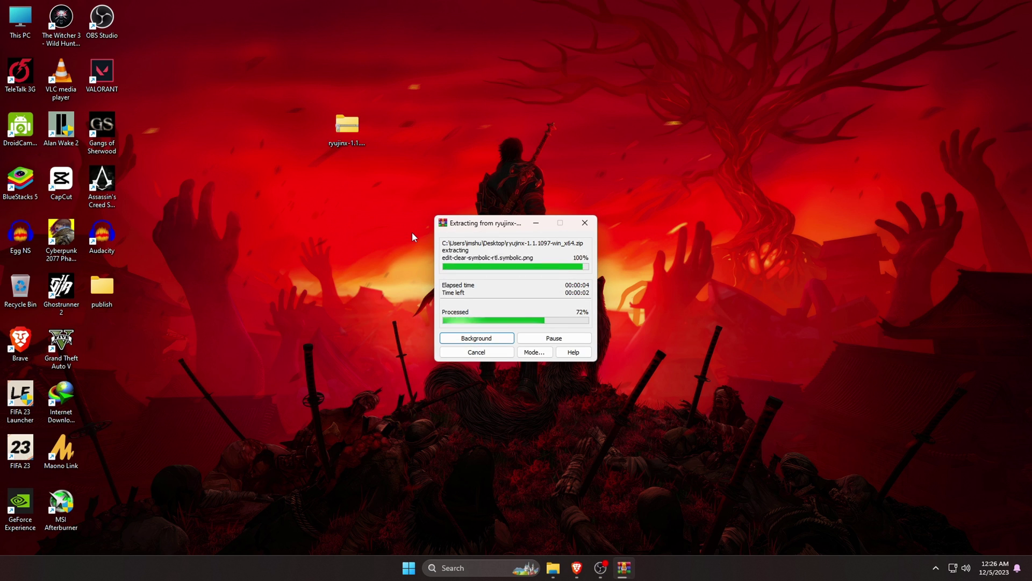
Launch the Ryujinx application from the extracted publish folder and dismiss the missing keys error.
double_click(387, 126)
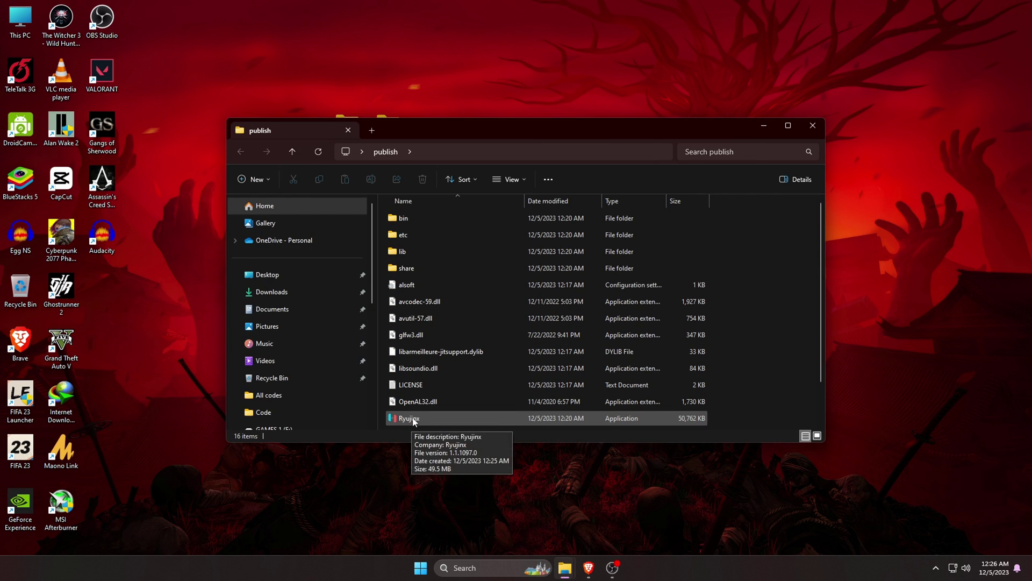
right_click(412, 423)
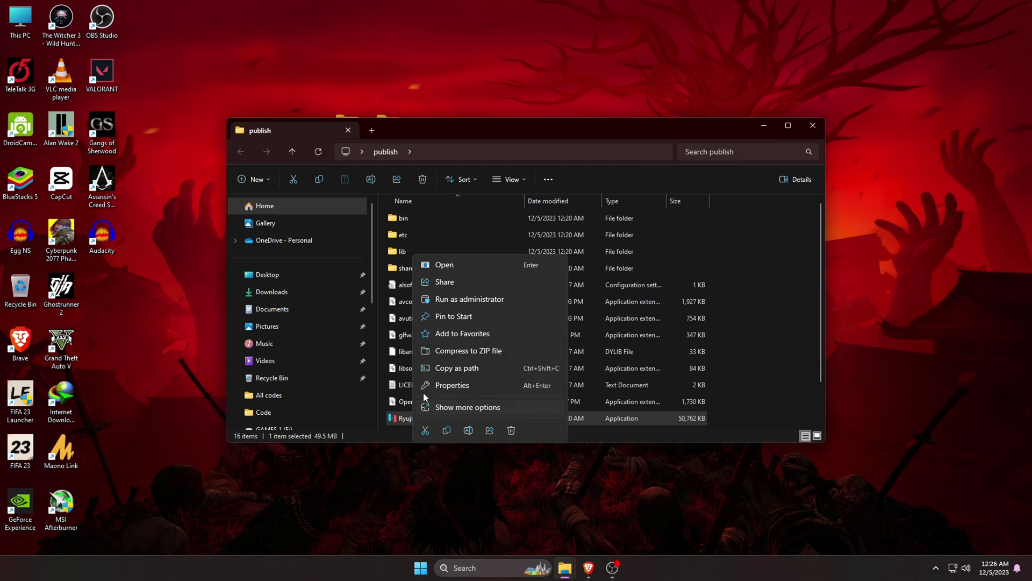
left_click(466, 262)
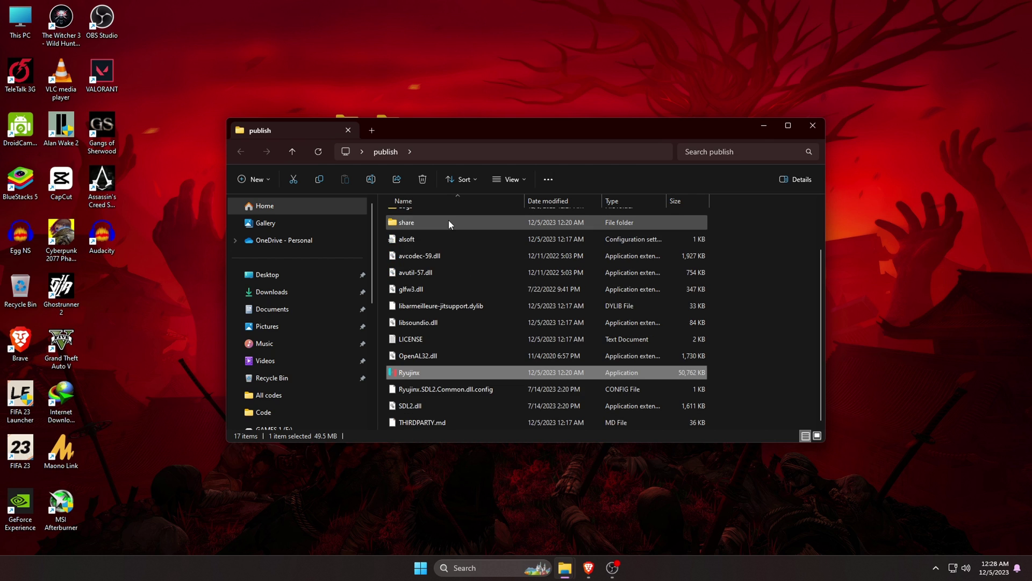
key("Return")
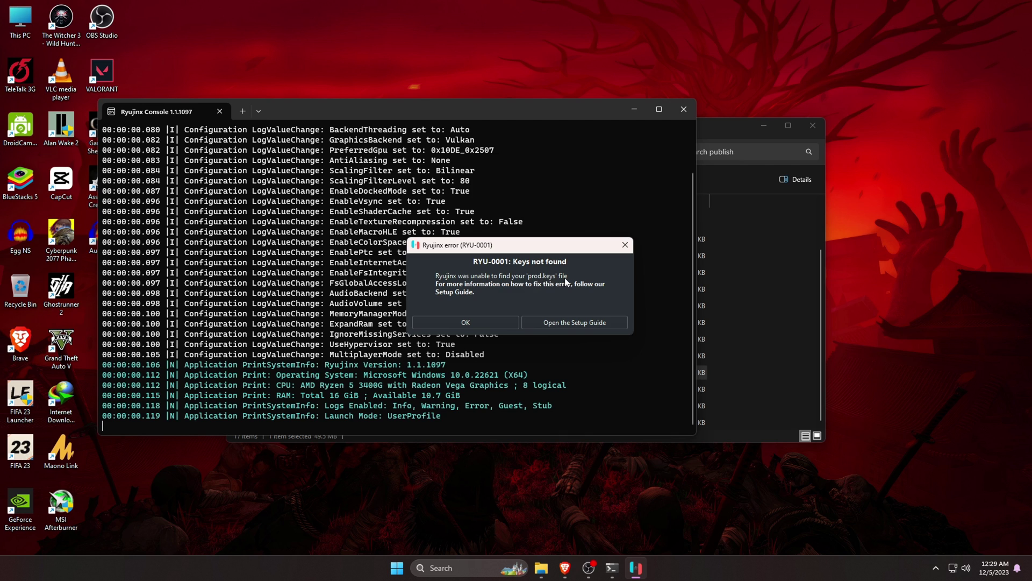
left_click(470, 323)
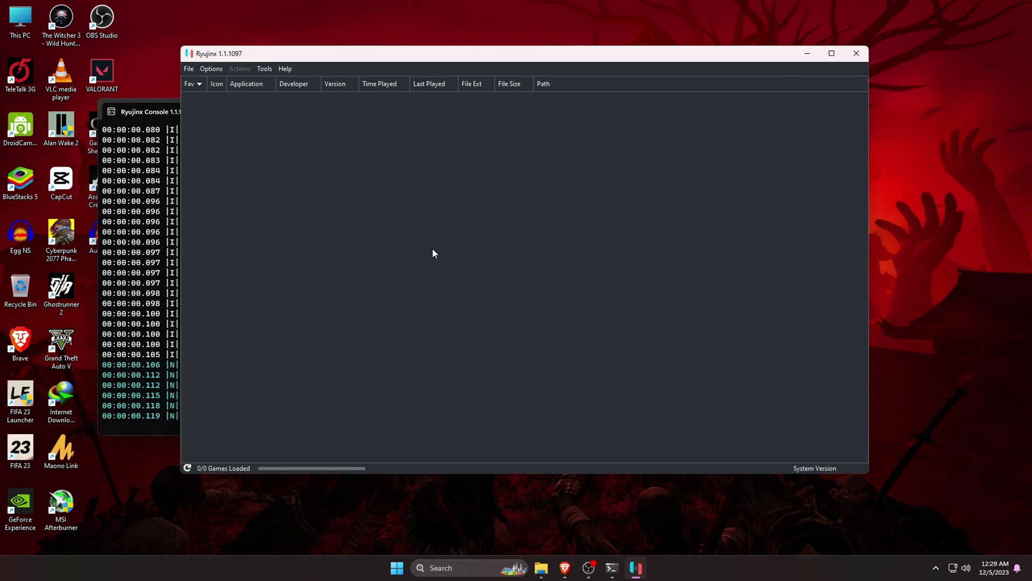
Minimize the Ryujinx console and the publish folder window, leaving the Ryujinx window centred on the desktop.
left_click_drag(357, 60, 530, 175)
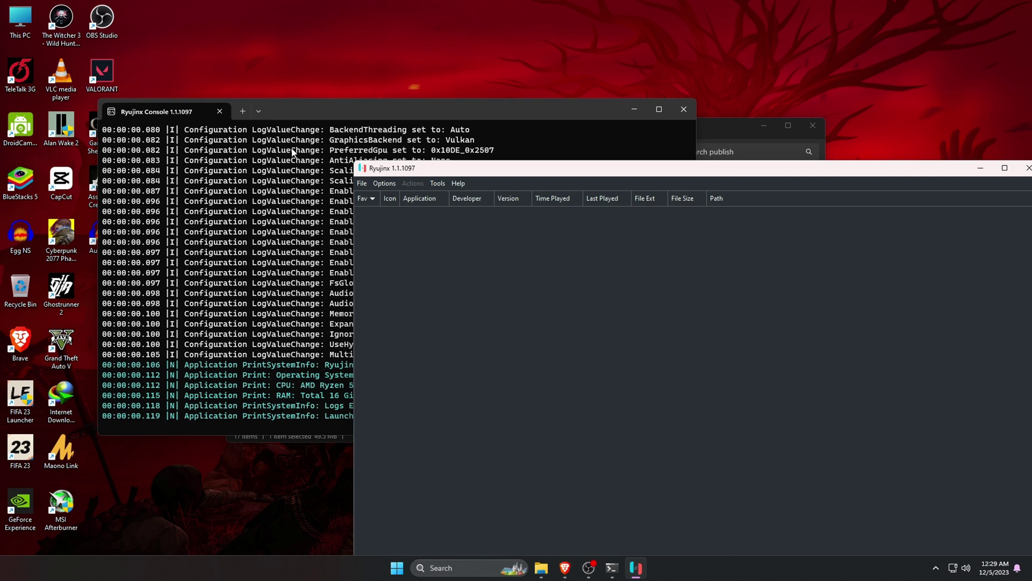
left_click(633, 110)
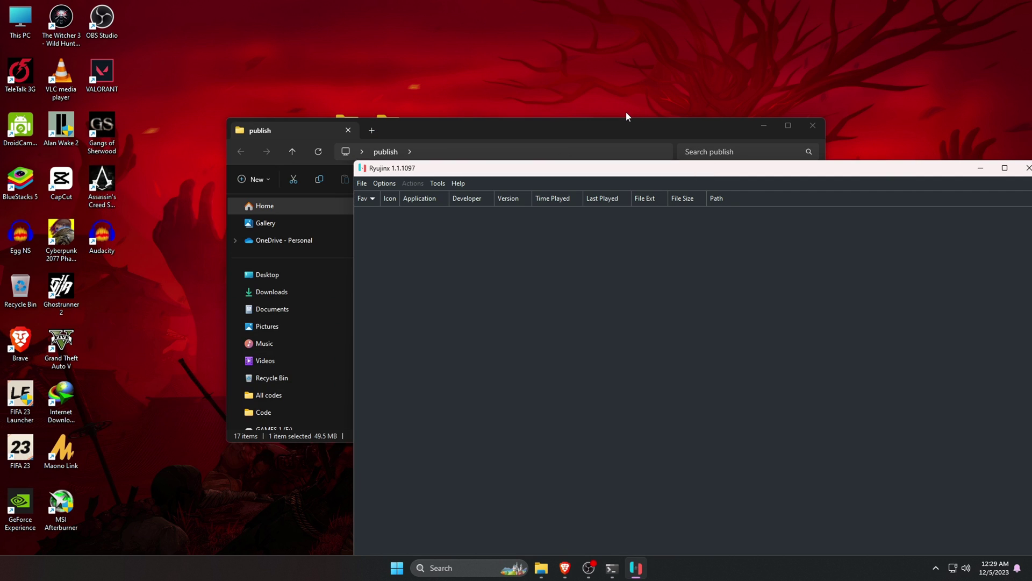
left_click(763, 129)
left_click_drag(745, 171, 595, 81)
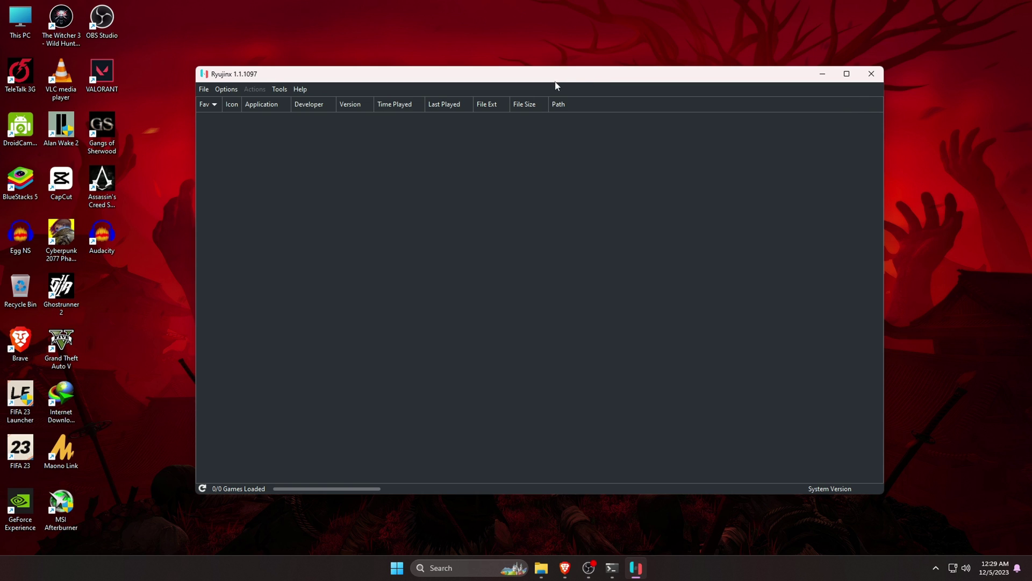
Open the Ryujinx data folder from the emulator and enter its system subfolder.
left_click(205, 90)
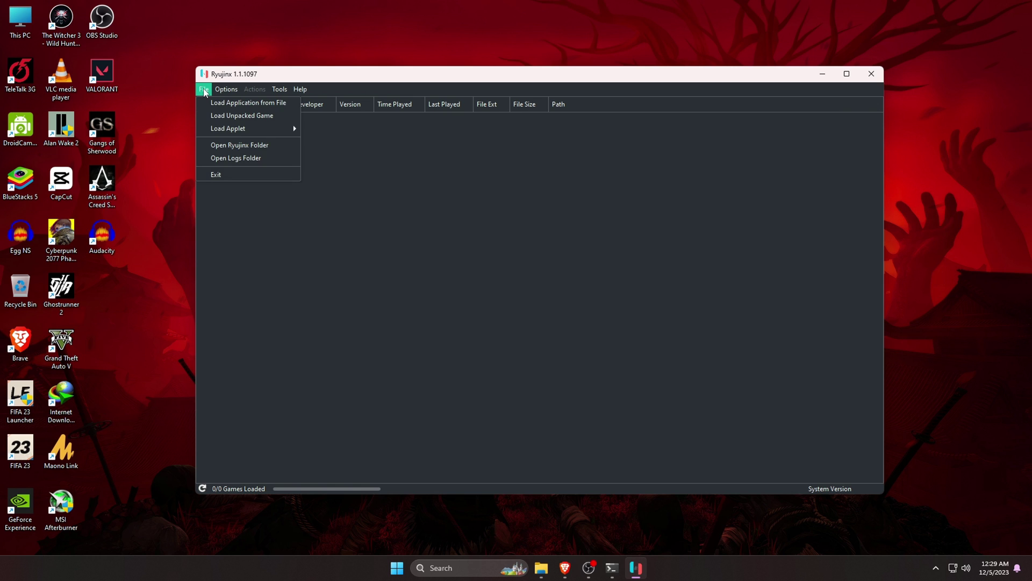
left_click(250, 144)
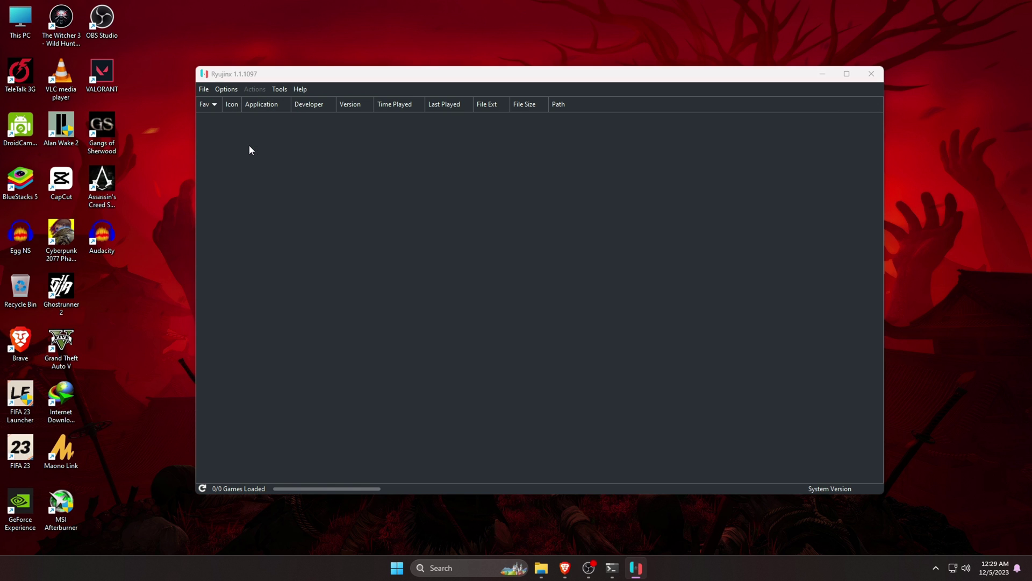
left_click_drag(467, 161, 448, 128)
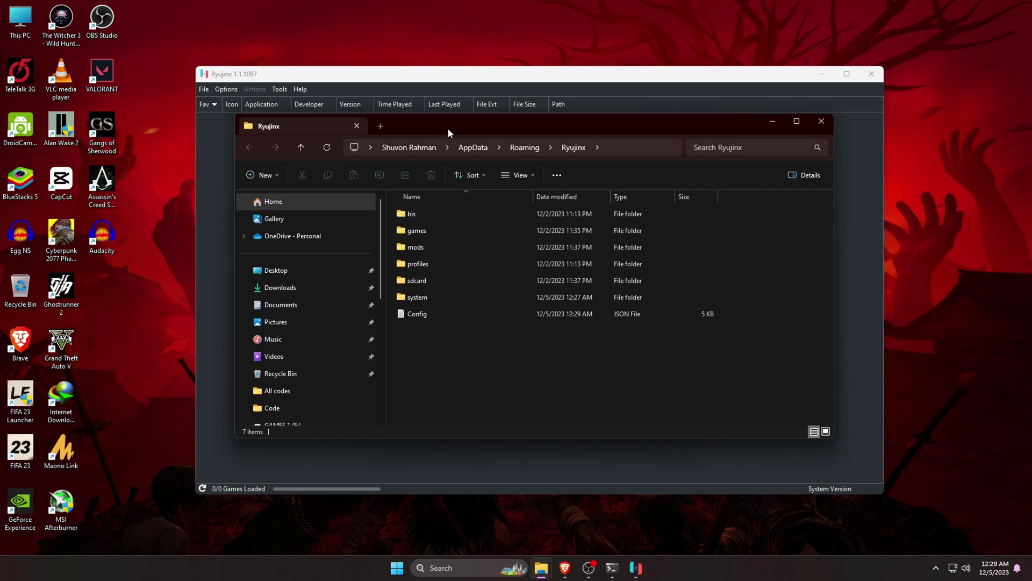
double_click(418, 299)
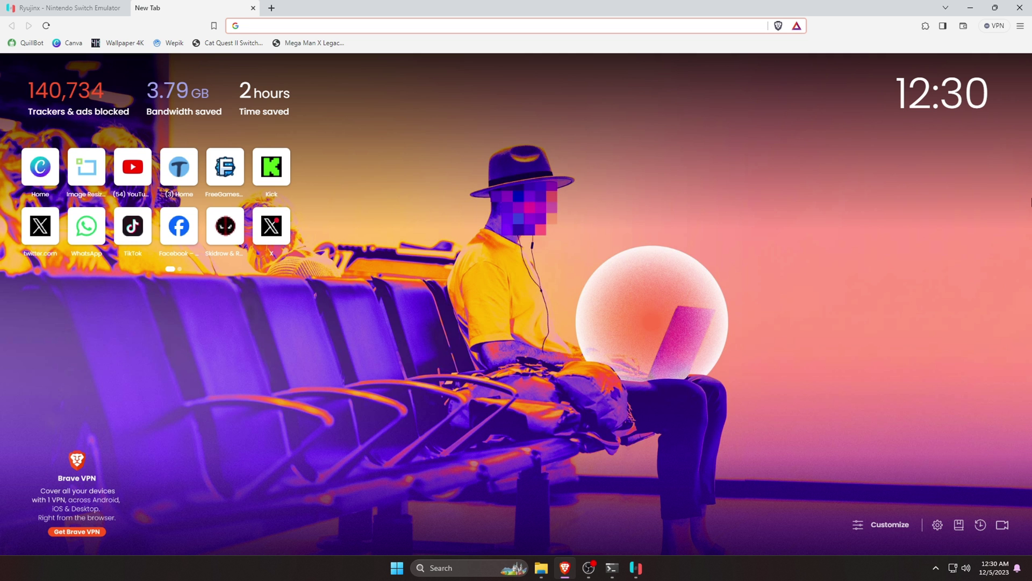
Search the web for "ryujinx product keys" in a new browser tab.
type("ry")
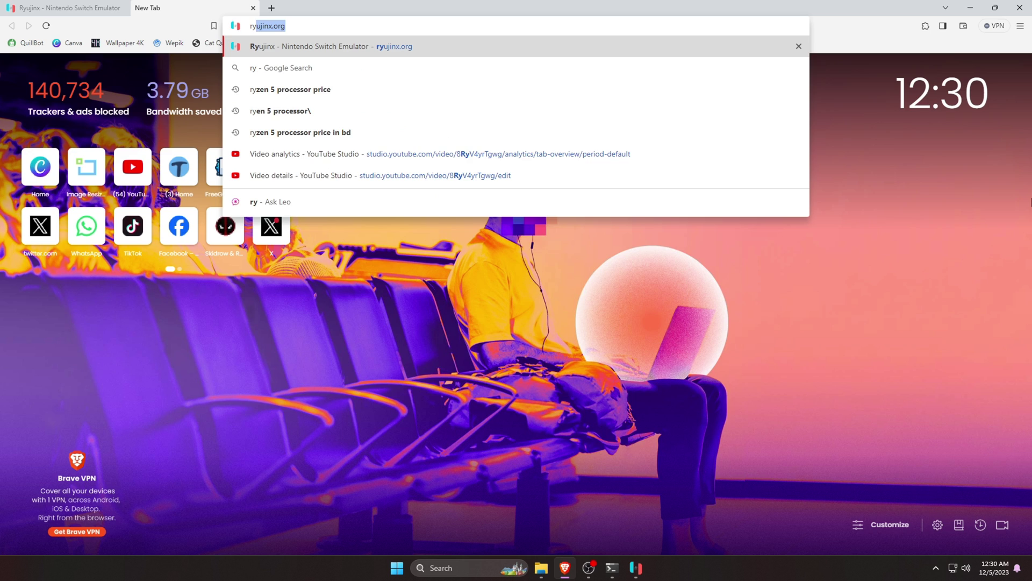
type("ujinx ")
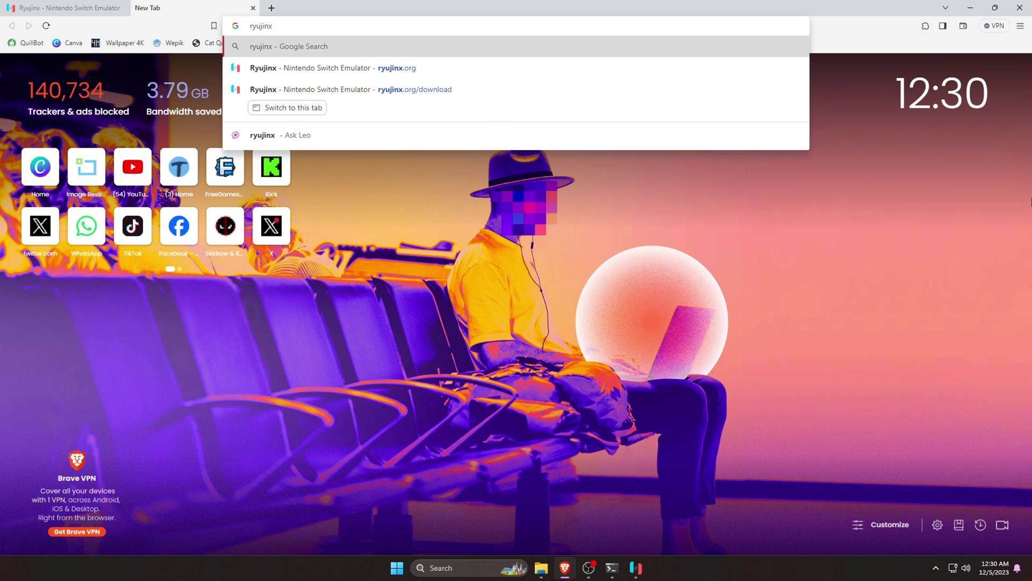
type("product keys")
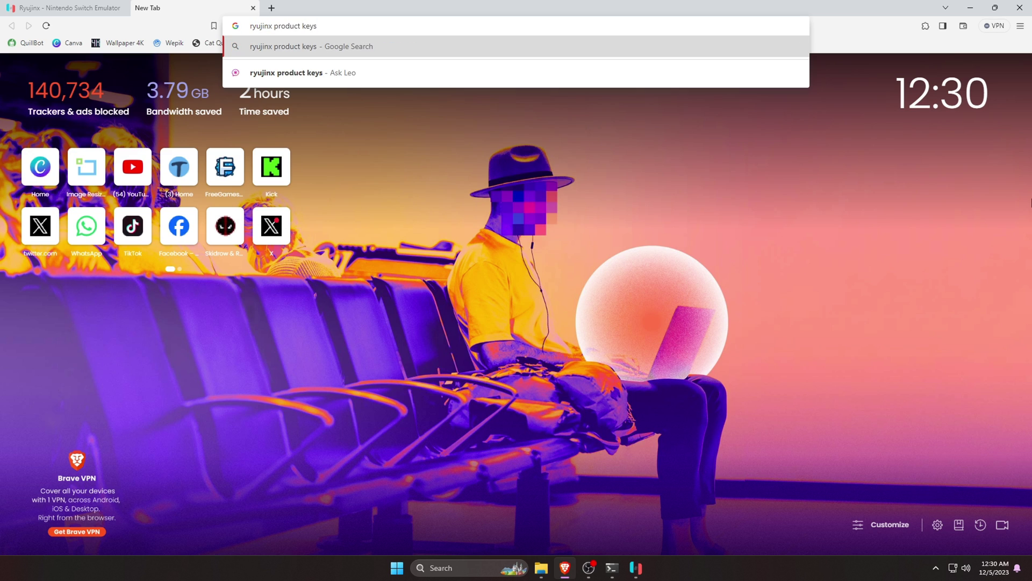
key("Return")
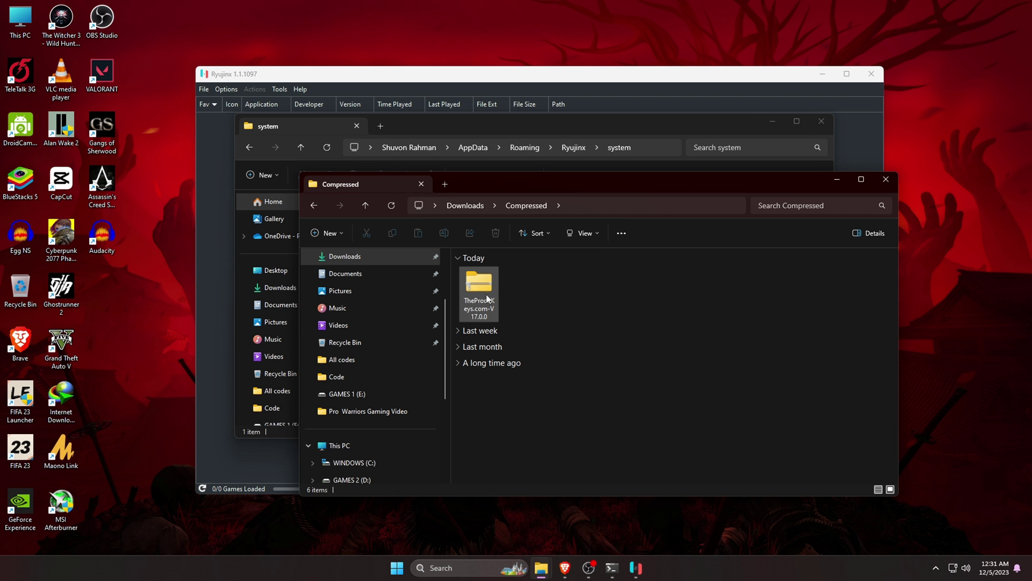
Extract the TheProdkKeys.com-V17.0.0 archive in the Downloads > Compressed folder.
left_click(480, 283)
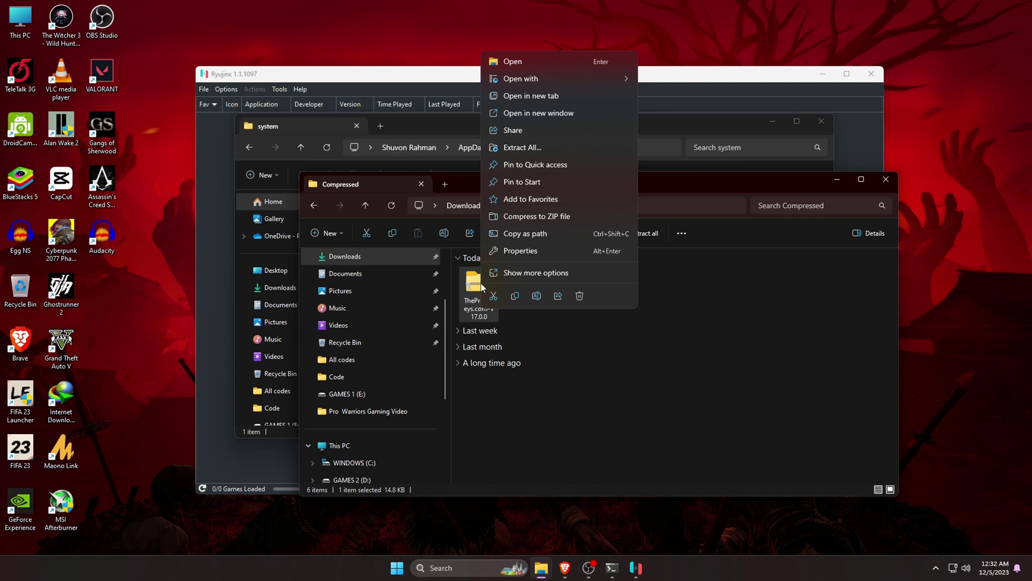
left_click(521, 273)
left_click(518, 361)
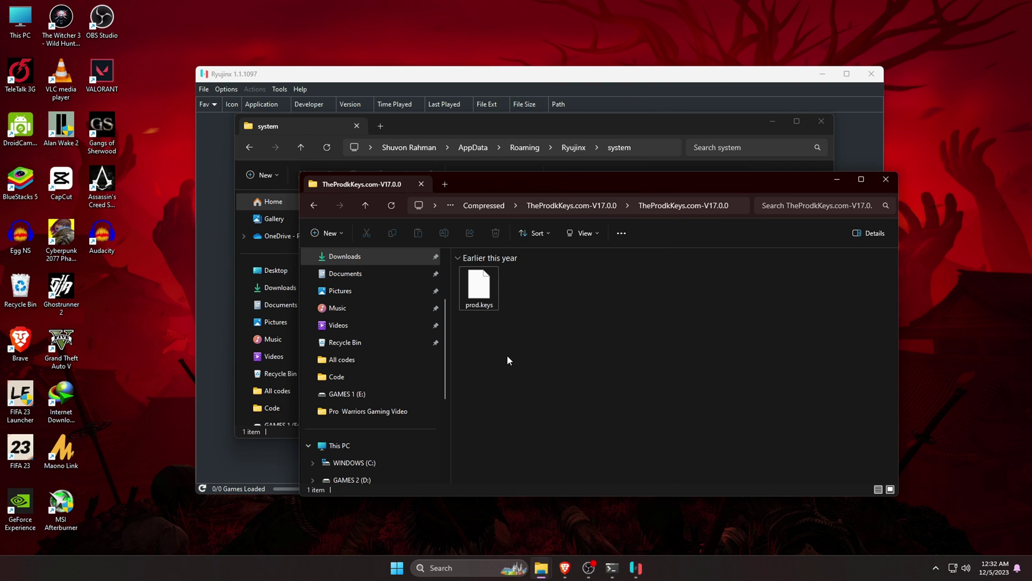
Move the prod.keys file from the extracted folder into the Ryujinx system folder and close both folder windows.
left_click_drag(530, 180, 785, 198)
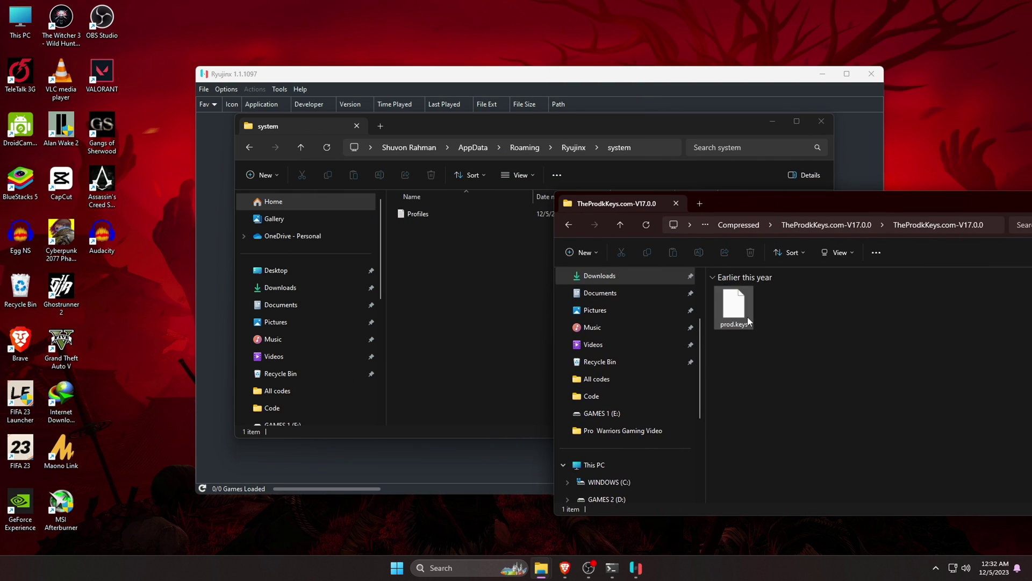
left_click_drag(747, 317, 437, 247)
left_click(437, 248)
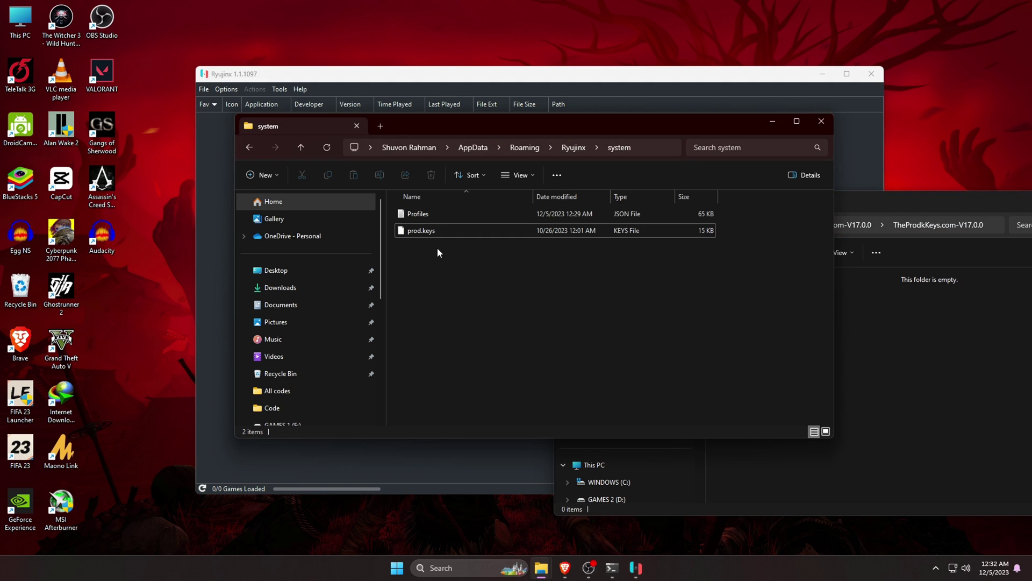
left_click(860, 210)
left_click(986, 185)
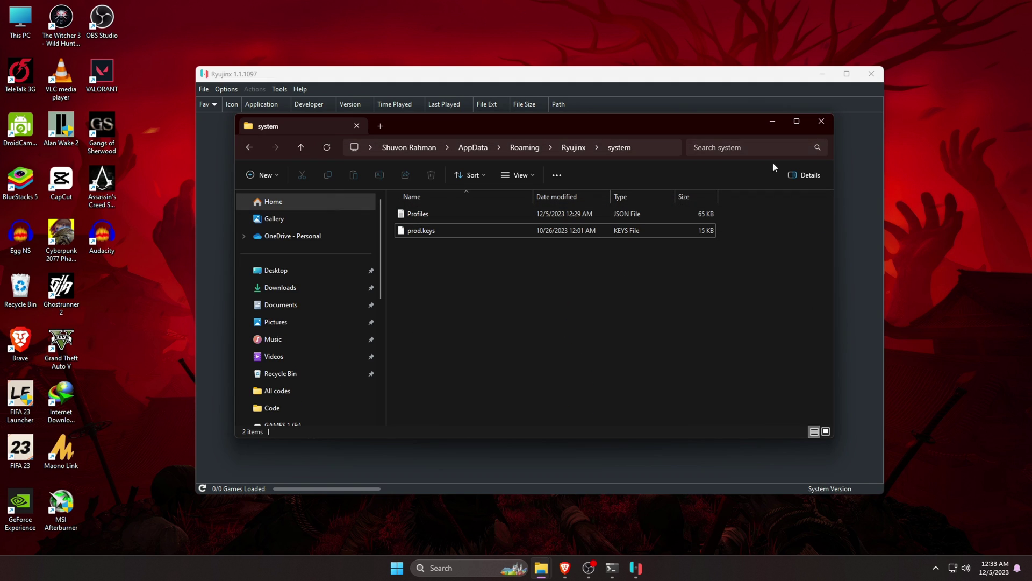
left_click(821, 121)
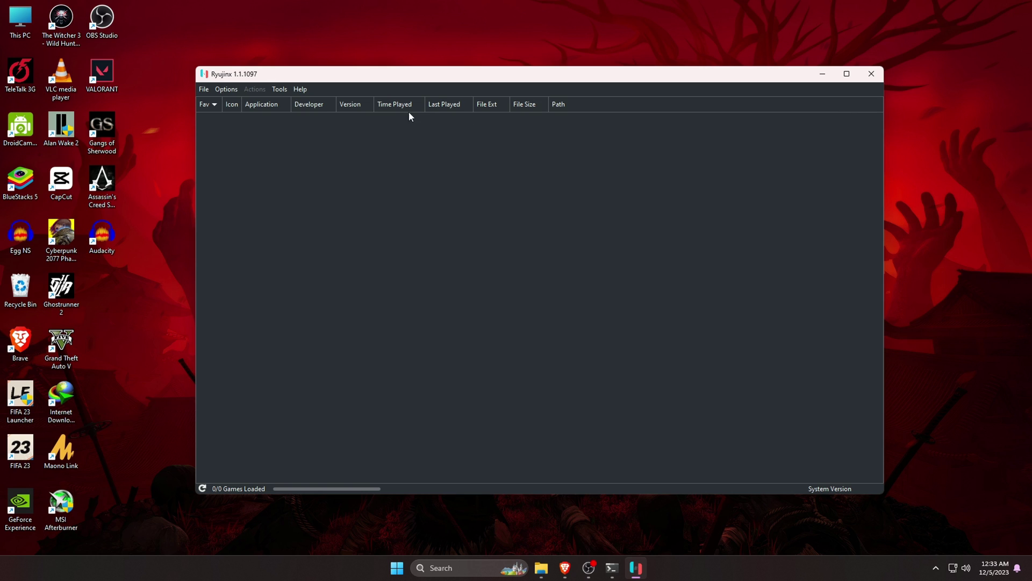
Start a firmware installation from an XCI or ZIP file in Ryujinx.
left_click(280, 93)
mouse_move(322, 103)
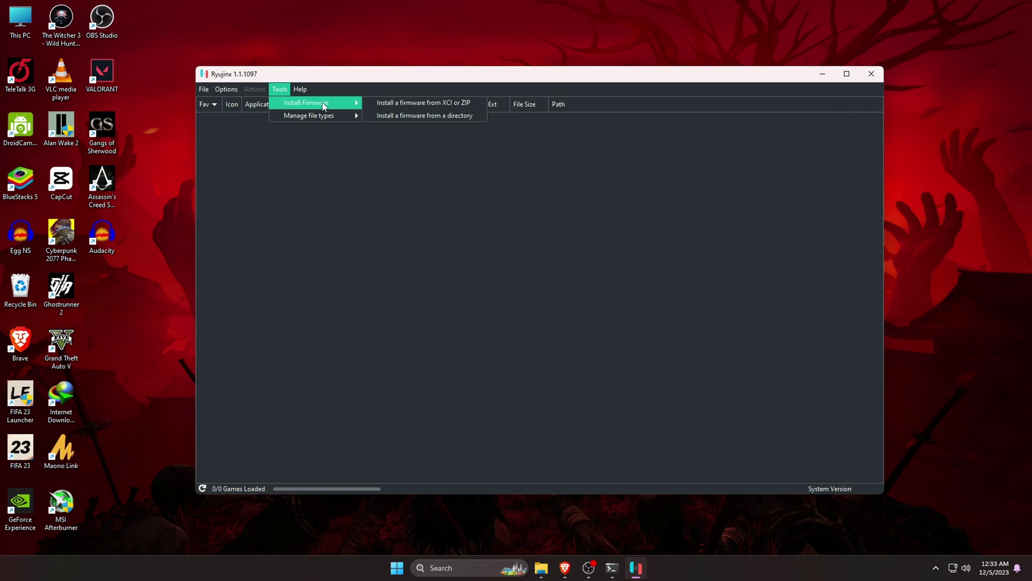
left_click(475, 107)
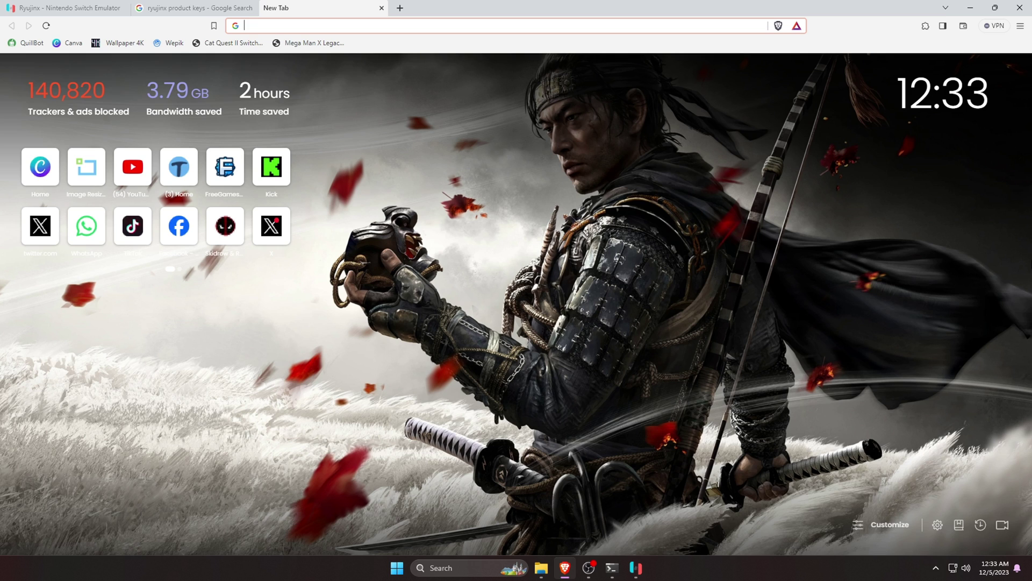
Search the web for "ryujinx firmware" in a new browser tab.
type("ryujinx firmwa")
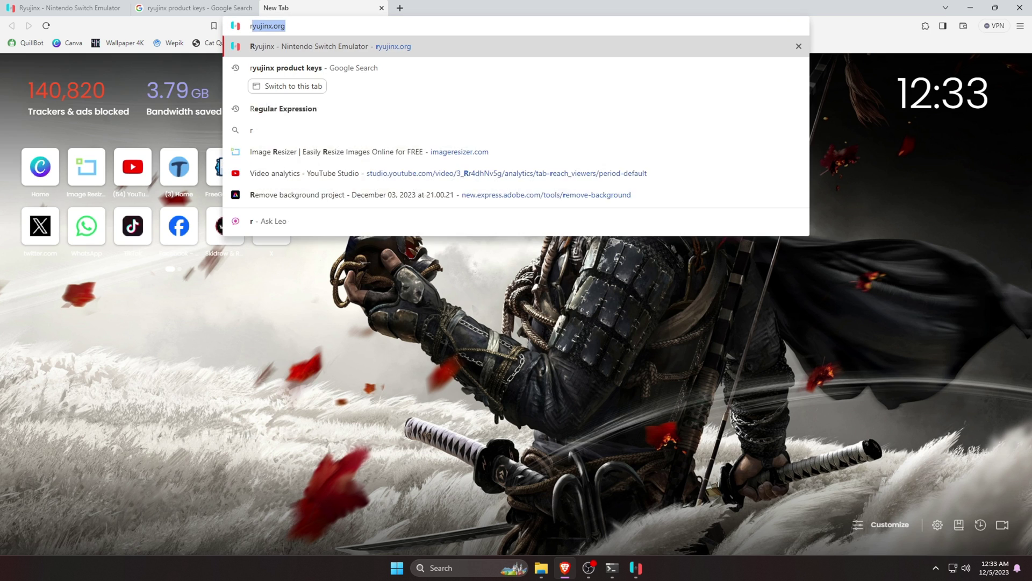
type("re")
key("Return")
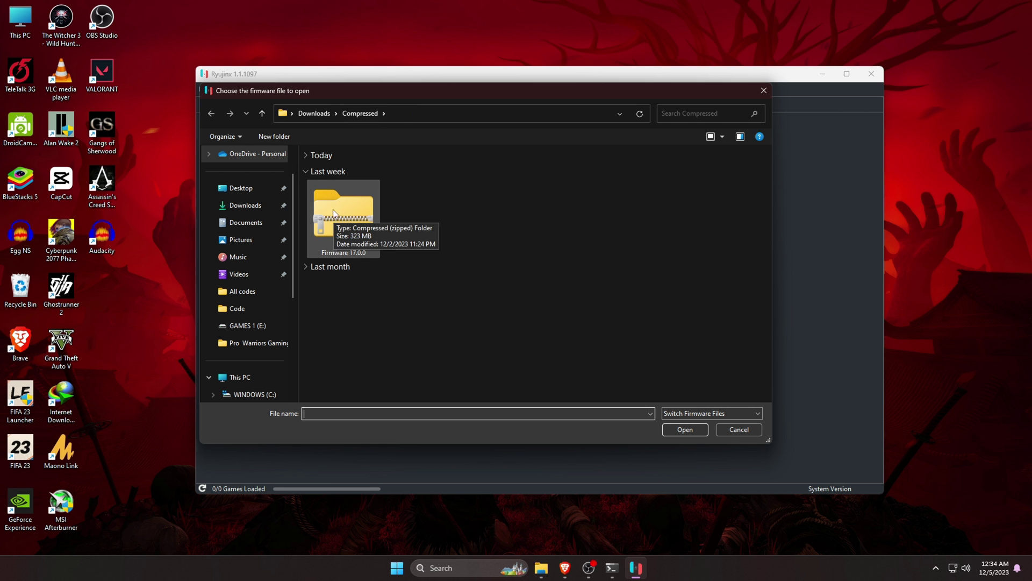
Install the Firmware 17.0.0 archive from the Downloads > Compressed folder and confirm the replacement of the current system version.
left_click(342, 211)
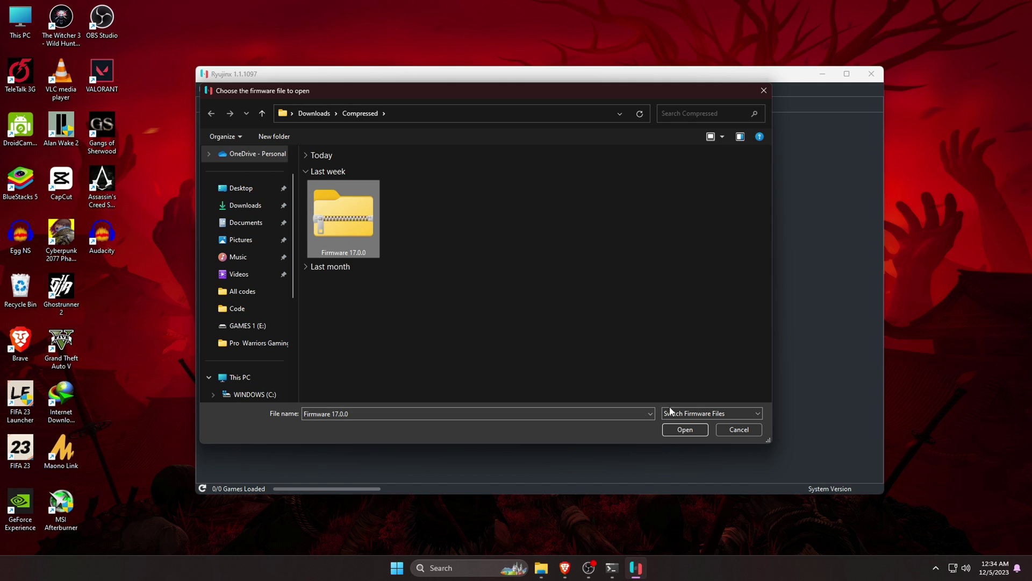
left_click(682, 431)
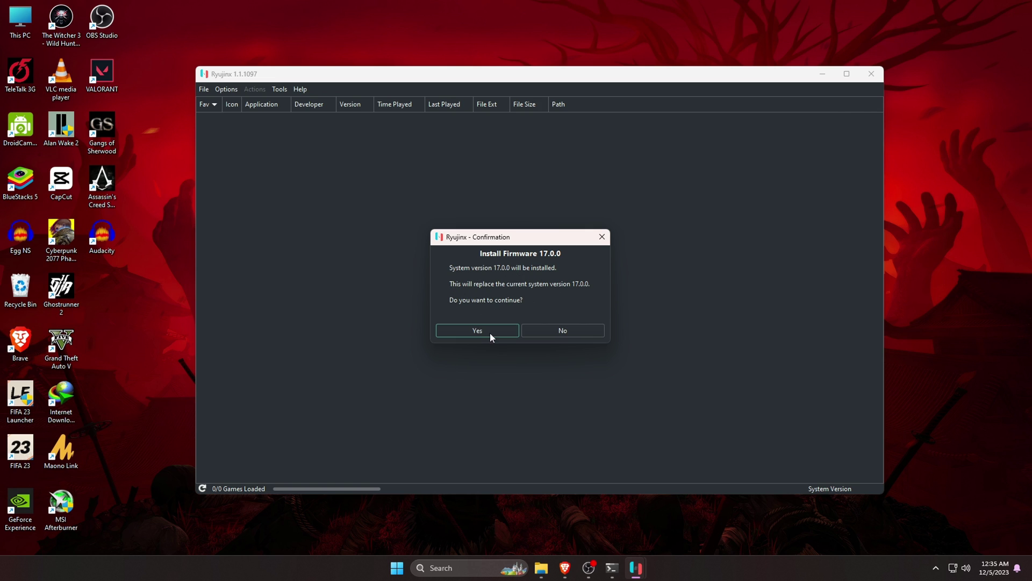
left_click(476, 330)
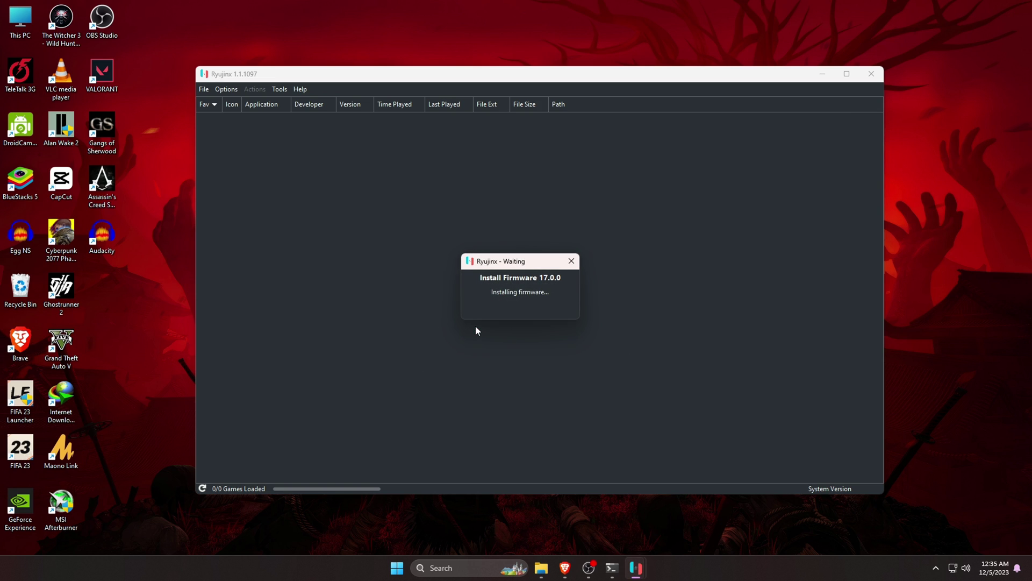
left_click(484, 314)
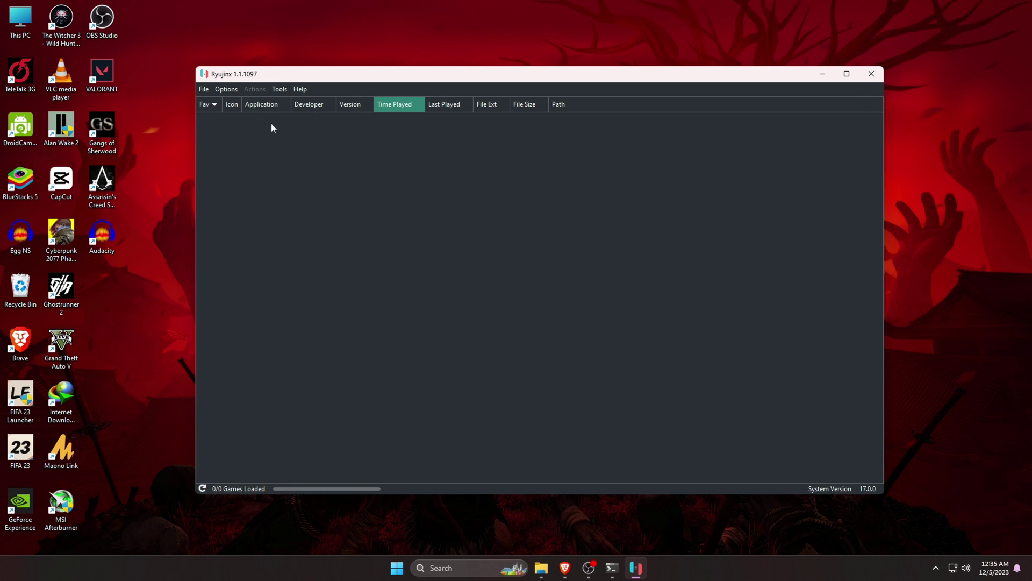
Configure Player 1's controller in the input settings with all keyboards as input device and a Joycon Pair, and save it.
left_click(226, 89)
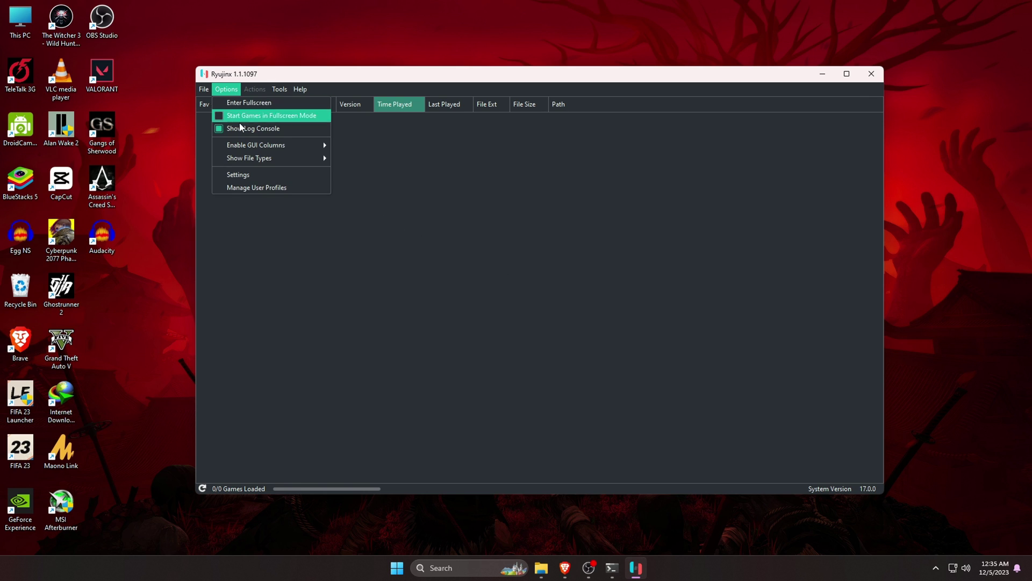
left_click(258, 175)
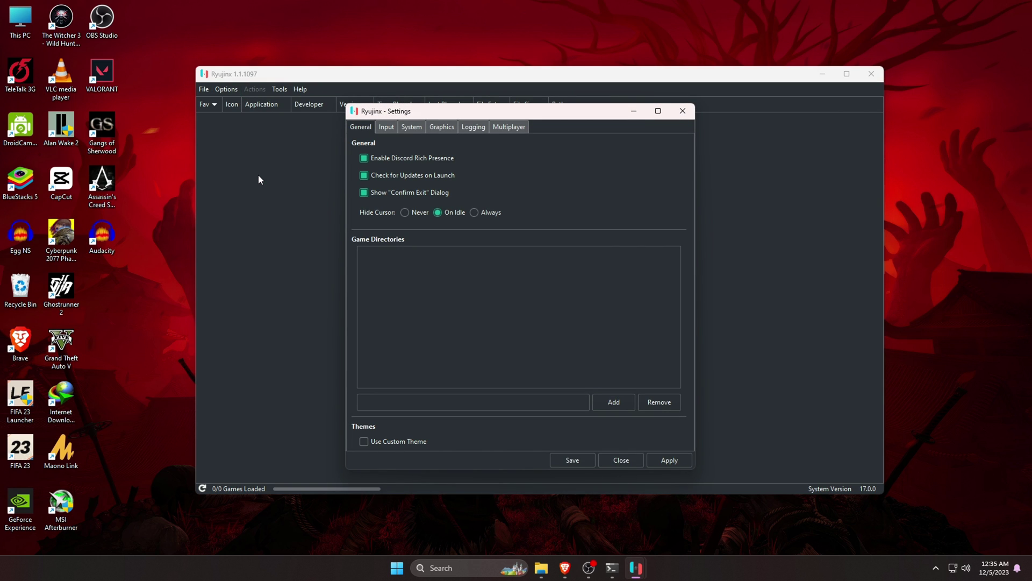
left_click(384, 128)
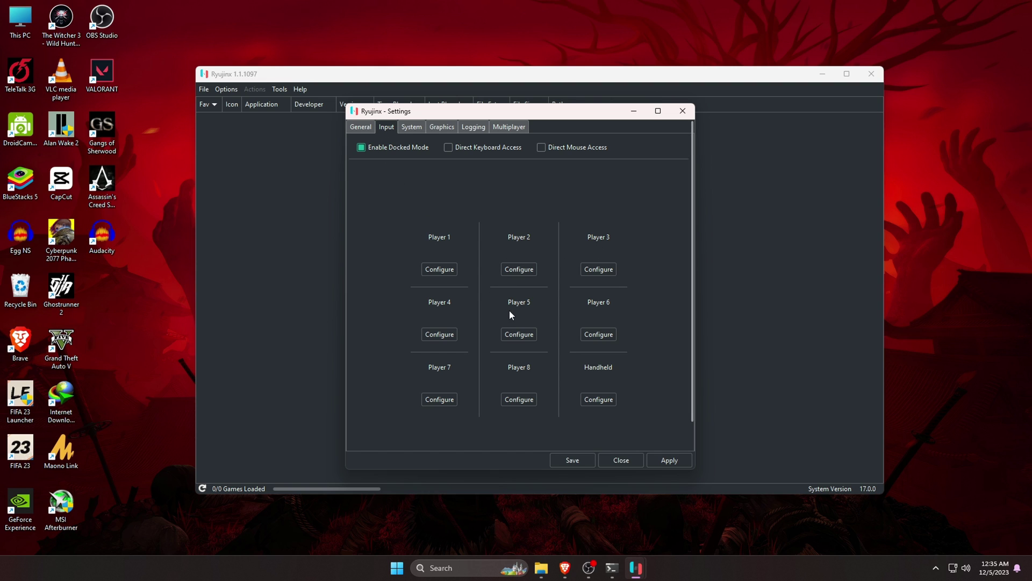
left_click(440, 269)
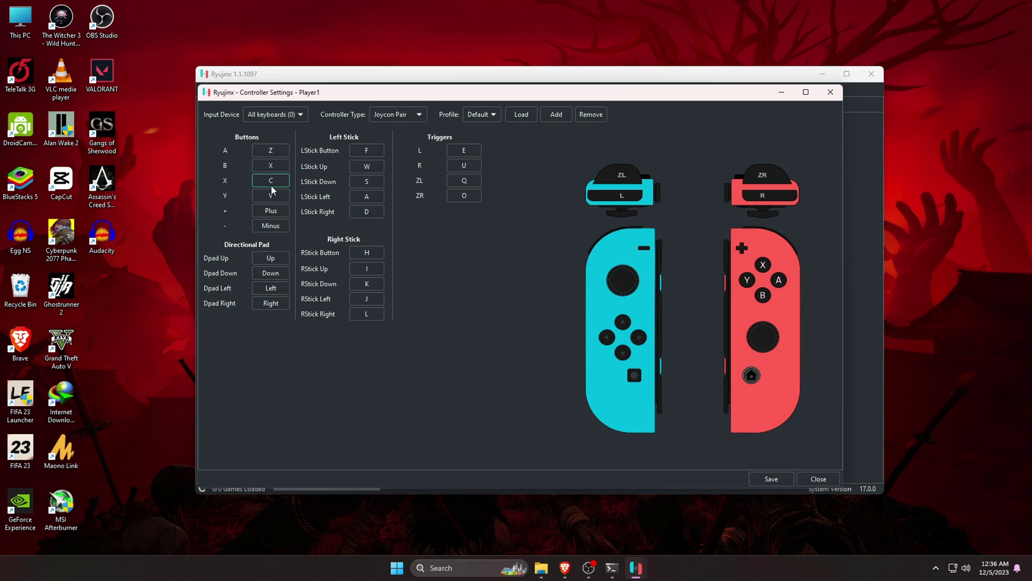
left_click(275, 153)
left_click(767, 479)
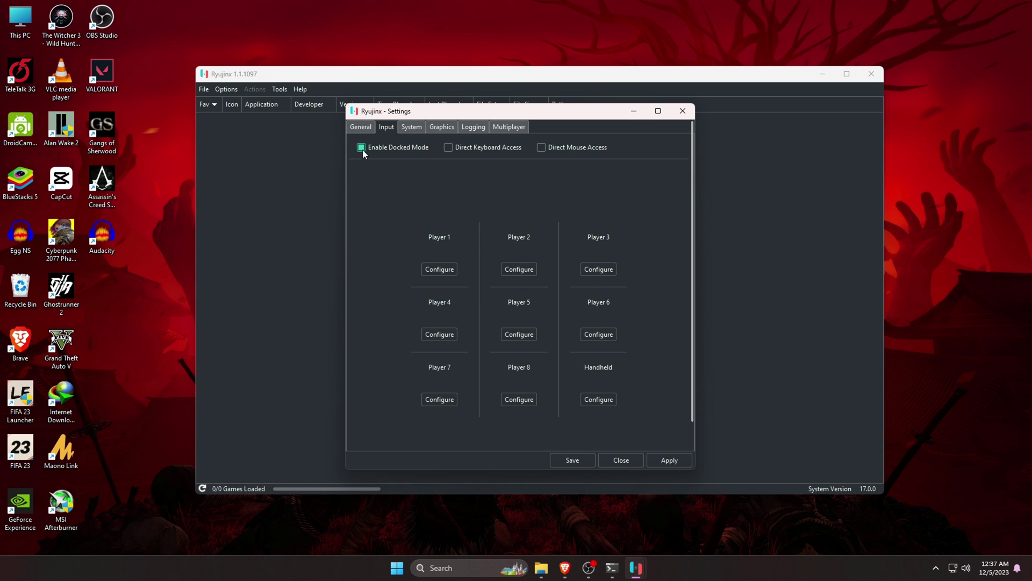
Check the docked mode and system settings, and set the graphics resolution scale to Native (720p/1080p).
mouse_move(362, 152)
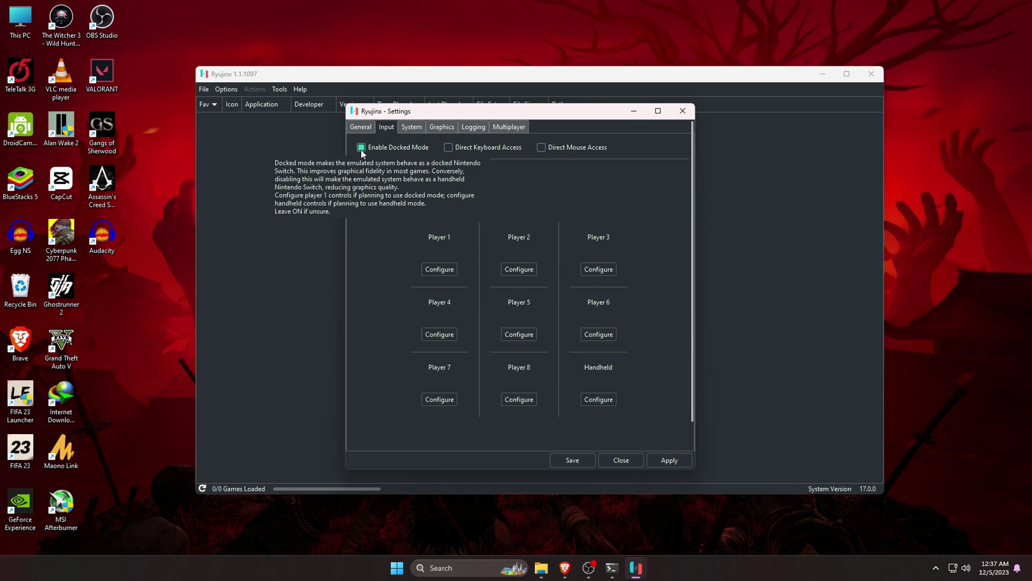
left_click(410, 128)
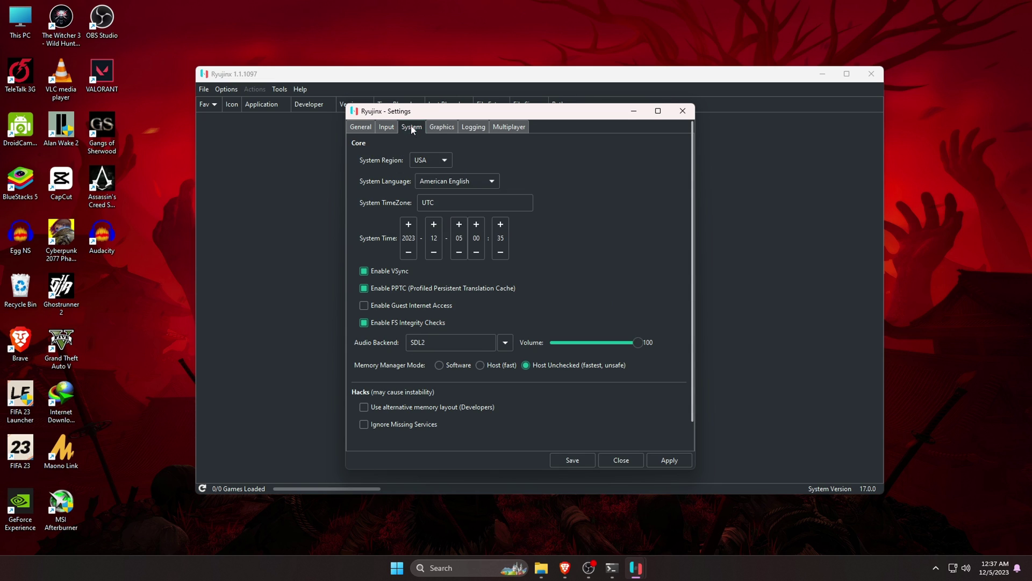
left_click(443, 128)
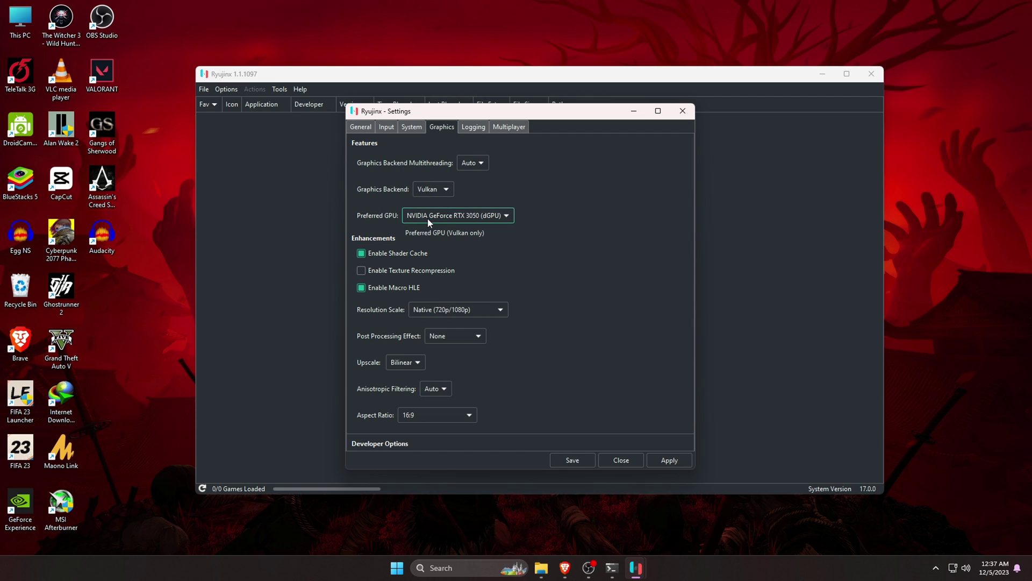
left_click(449, 312)
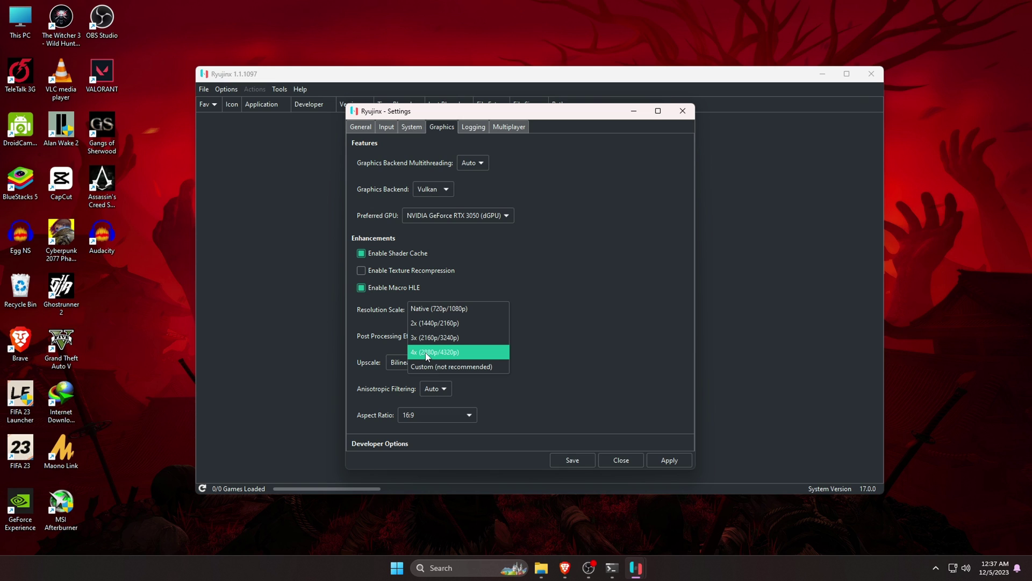
left_click(468, 311)
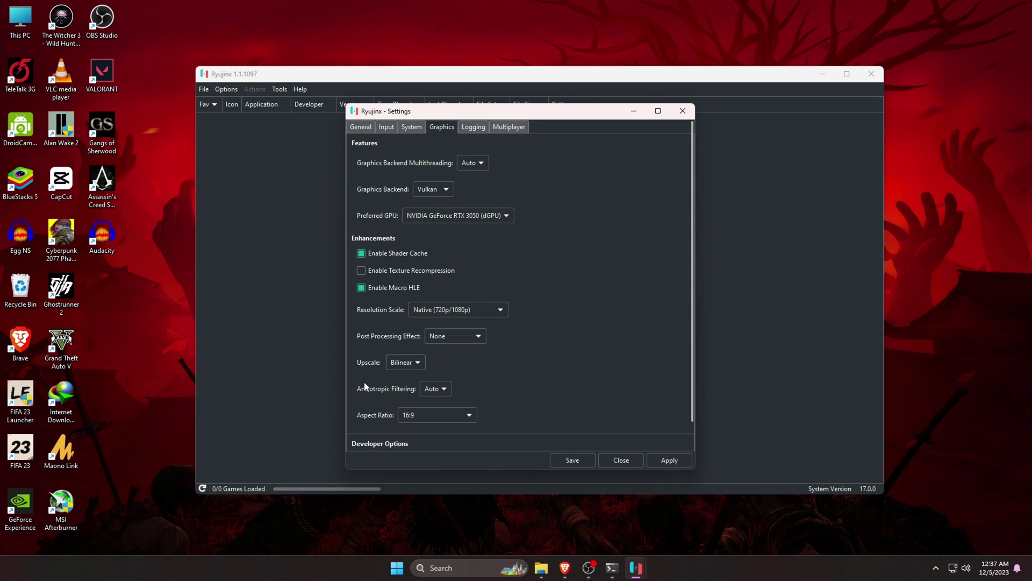
Set anisotropic filtering to Auto and the aspect ratio to 4:3, and save the settings.
left_click(440, 389)
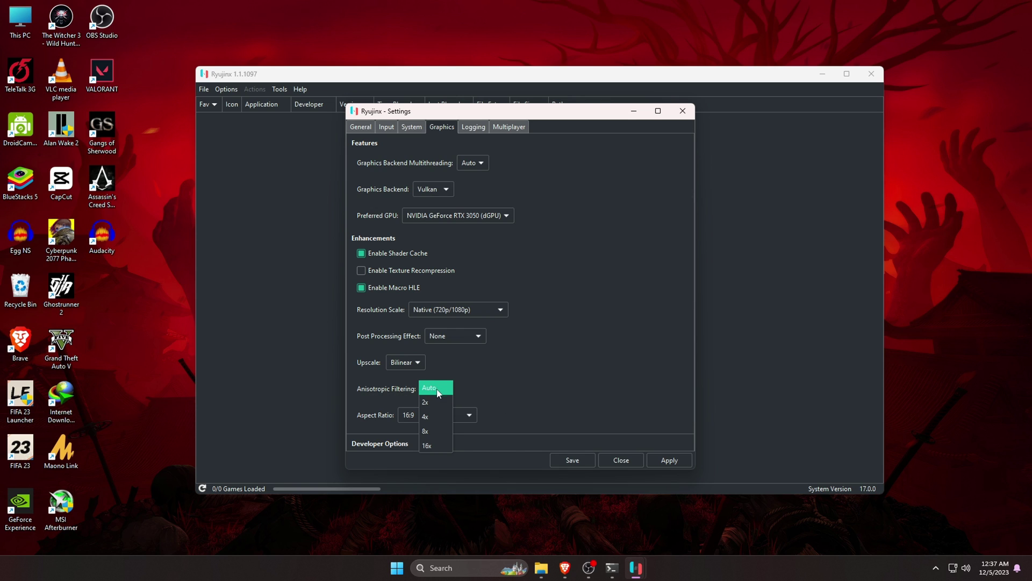
left_click(438, 388)
scroll(487, 383, "down", 1)
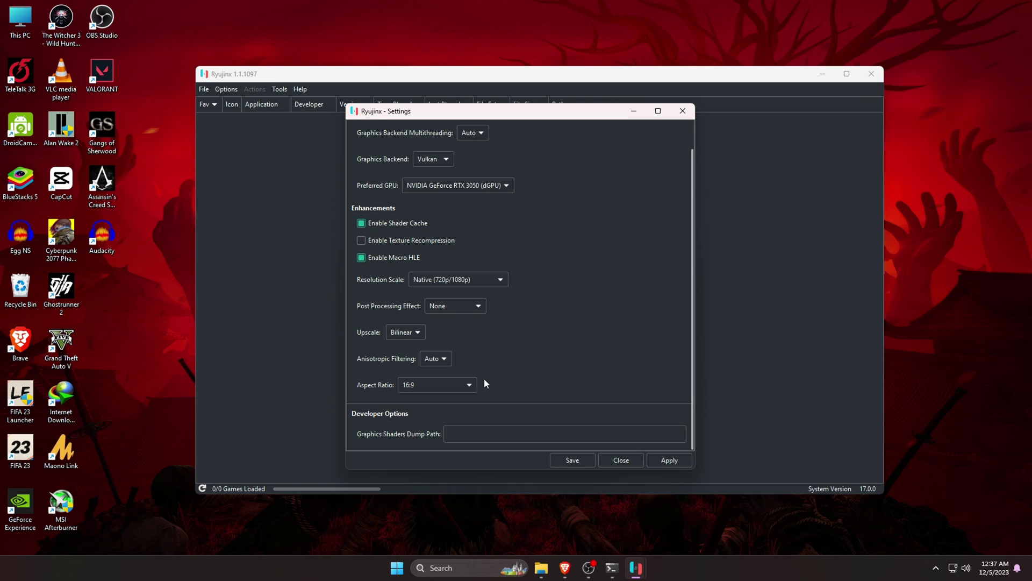
scroll(431, 383, "up", 1)
scroll(487, 368, "up", 1)
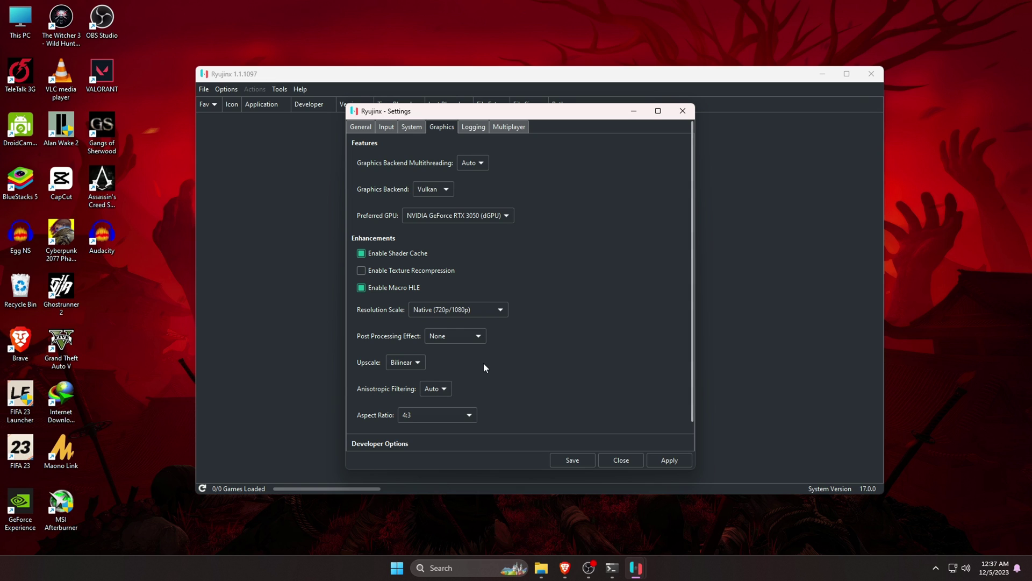
left_click(562, 460)
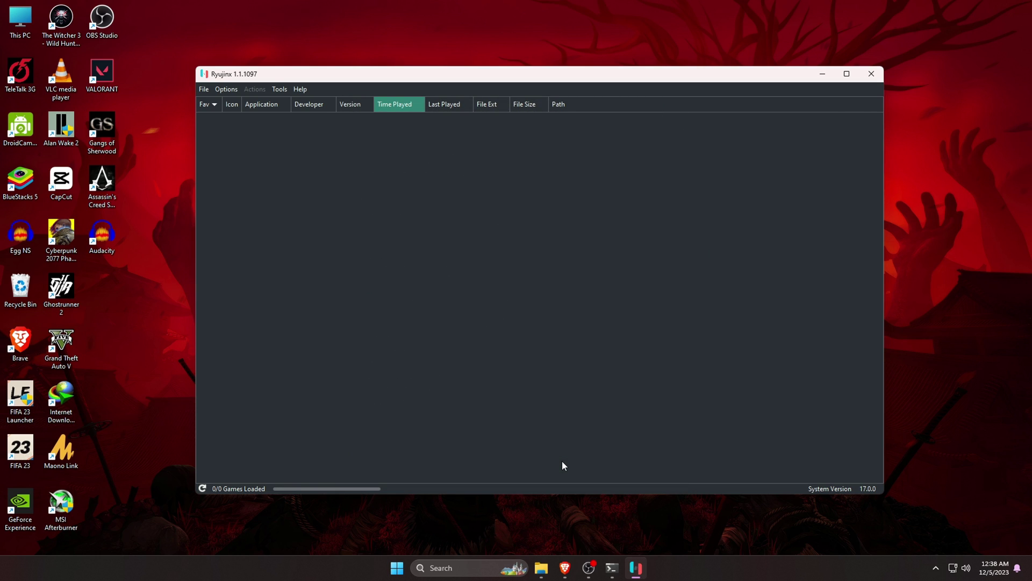
Add the NSP Games folder on the UPLOADED (J:) drive as a game directory in the general settings and apply it.
left_click(228, 90)
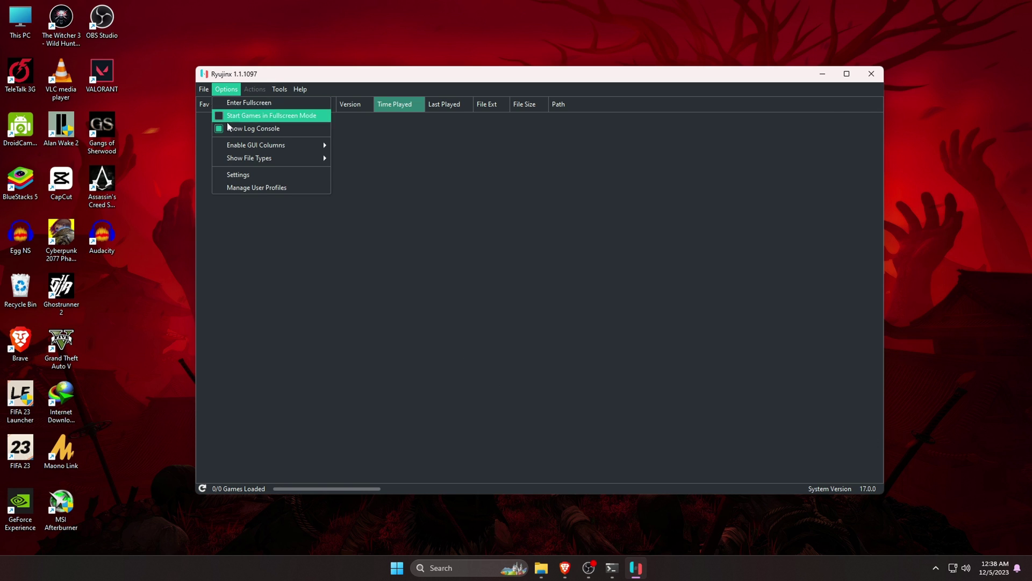
left_click(240, 174)
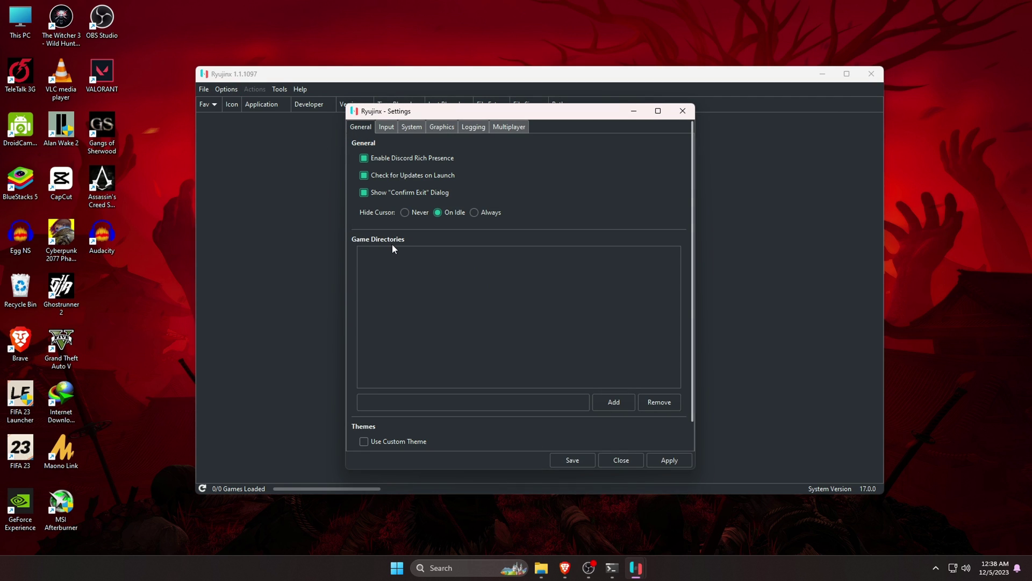
left_click(611, 404)
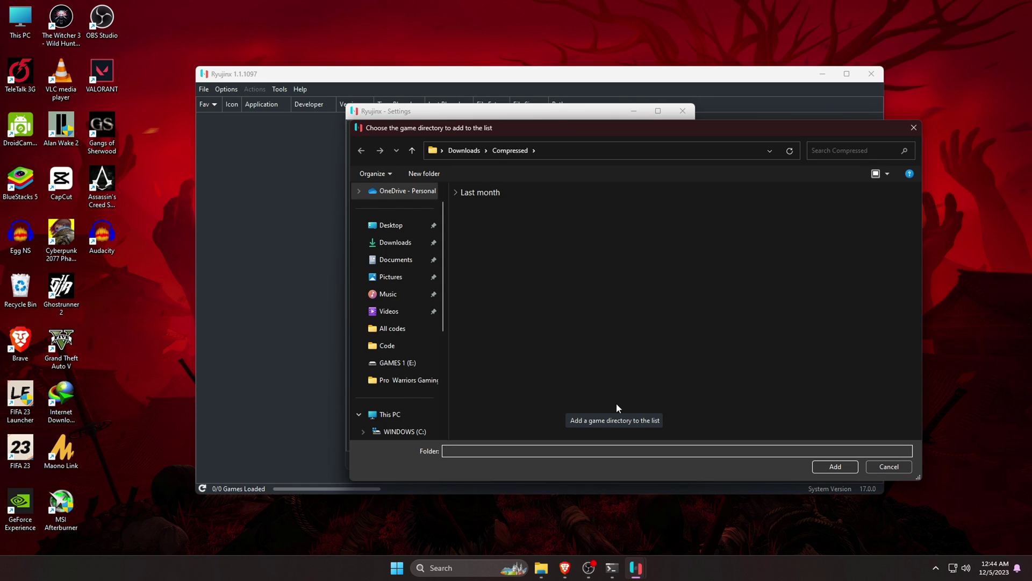
left_click(398, 378)
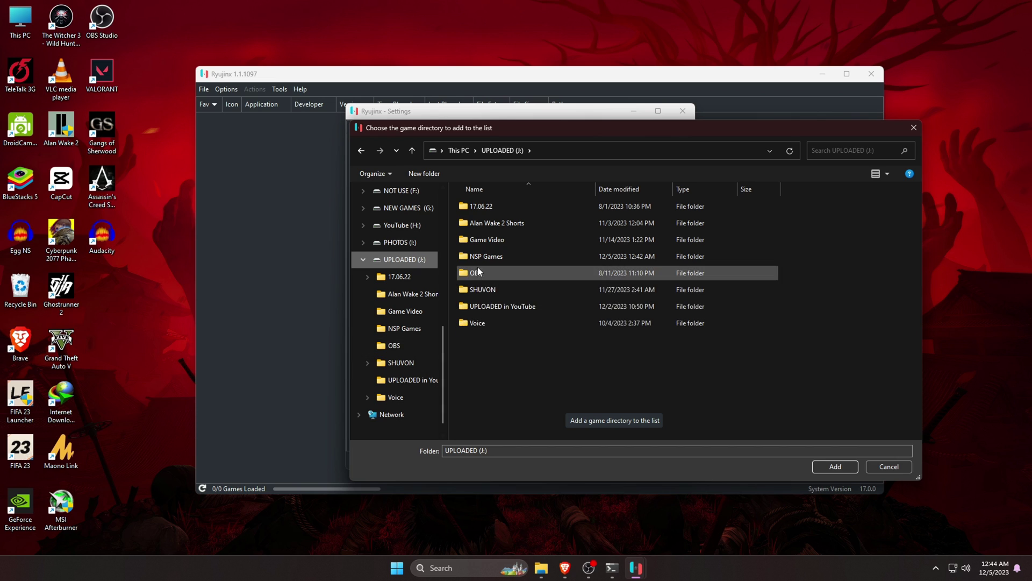
double_click(484, 257)
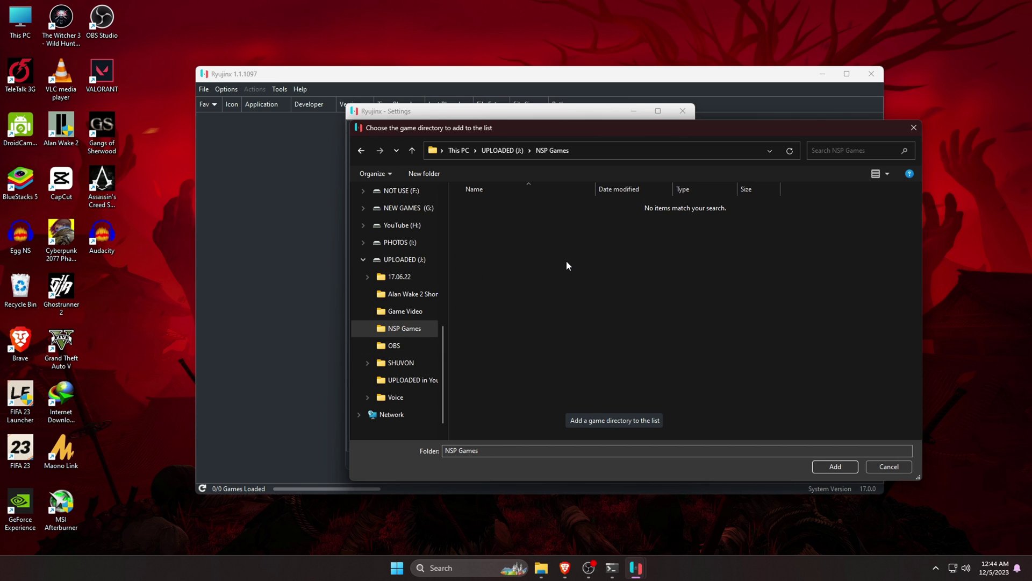
left_click(847, 466)
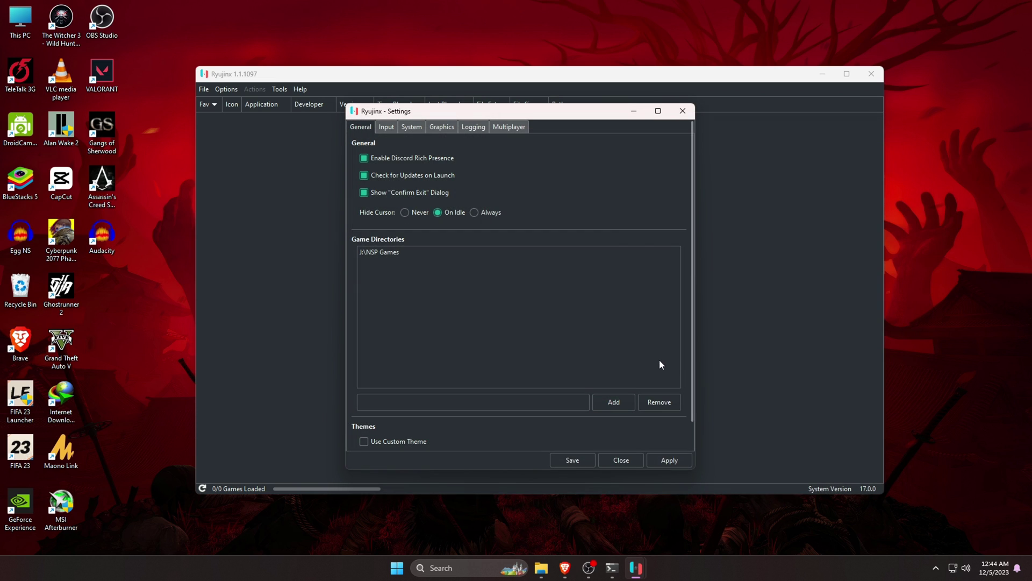
left_click(669, 460)
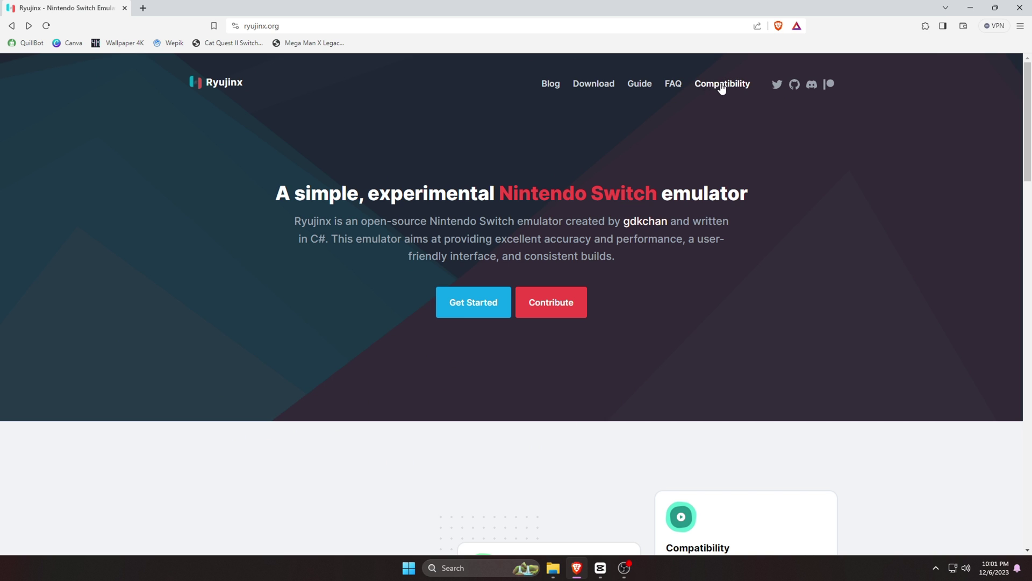
Switch to the browser and examine the compatibility page of the ryujinx.org website.
left_click(721, 85)
left_click_drag(1031, 127, 1031, 339)
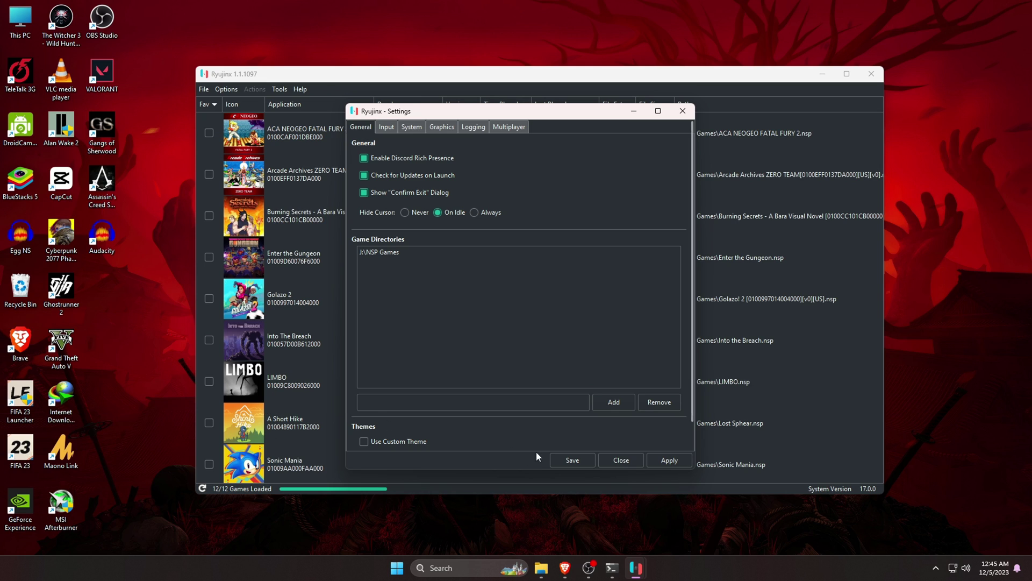
Save the Ryujinx settings, look through the loaded game list and maximize the window.
left_click(564, 461)
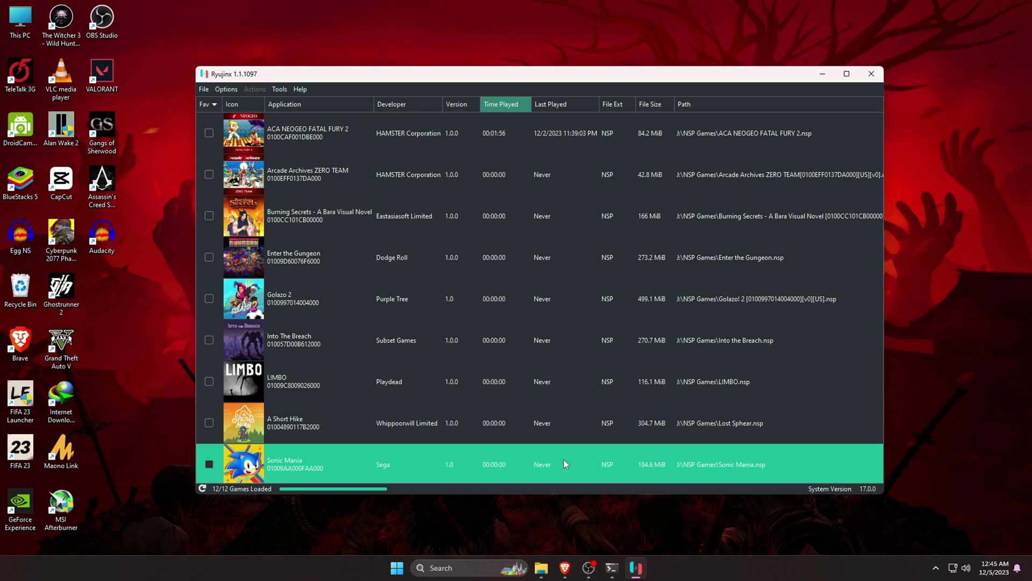
left_click(619, 250)
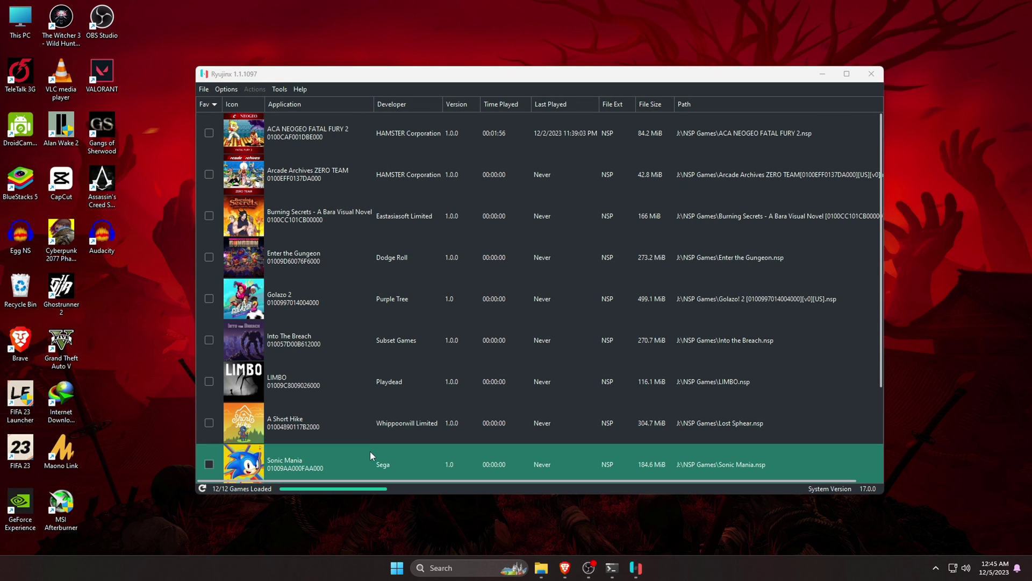
scroll(290, 204, "down", 1)
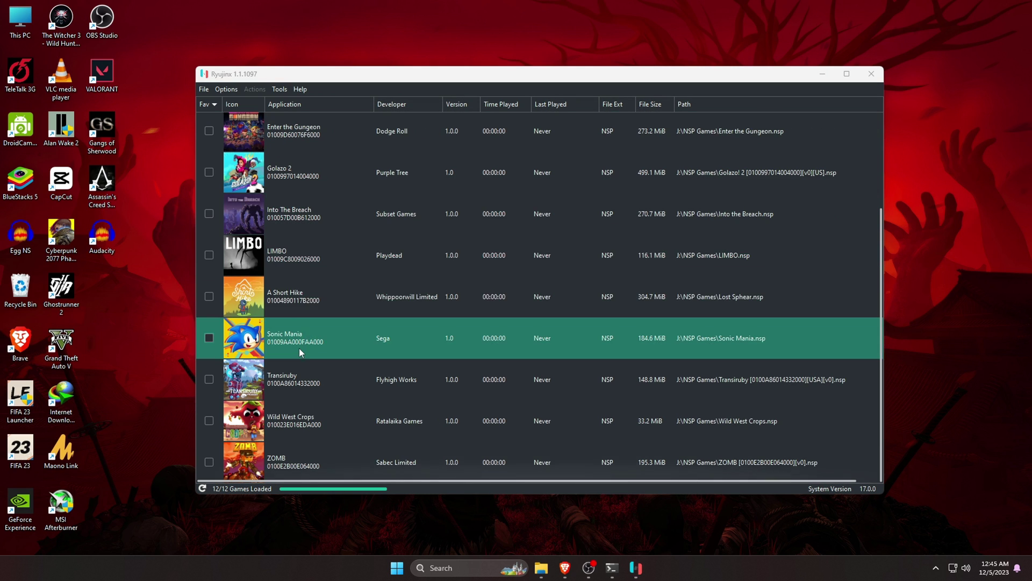
scroll(298, 349, "up", 3)
left_click(846, 74)
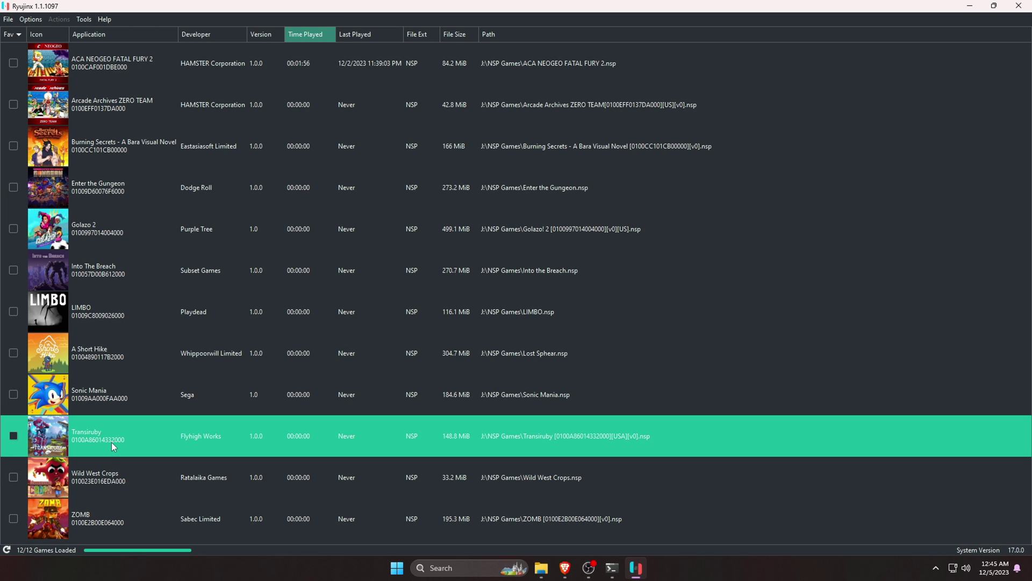
Try to add a title update for Arcade Archives ZERO TEAM from the NSP Games folder.
right_click(92, 109)
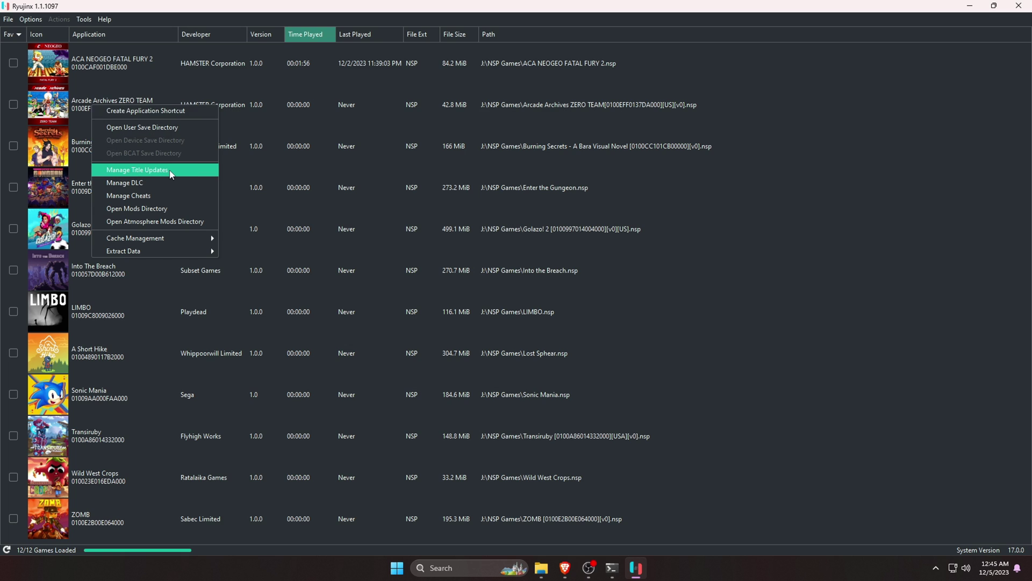
left_click(149, 169)
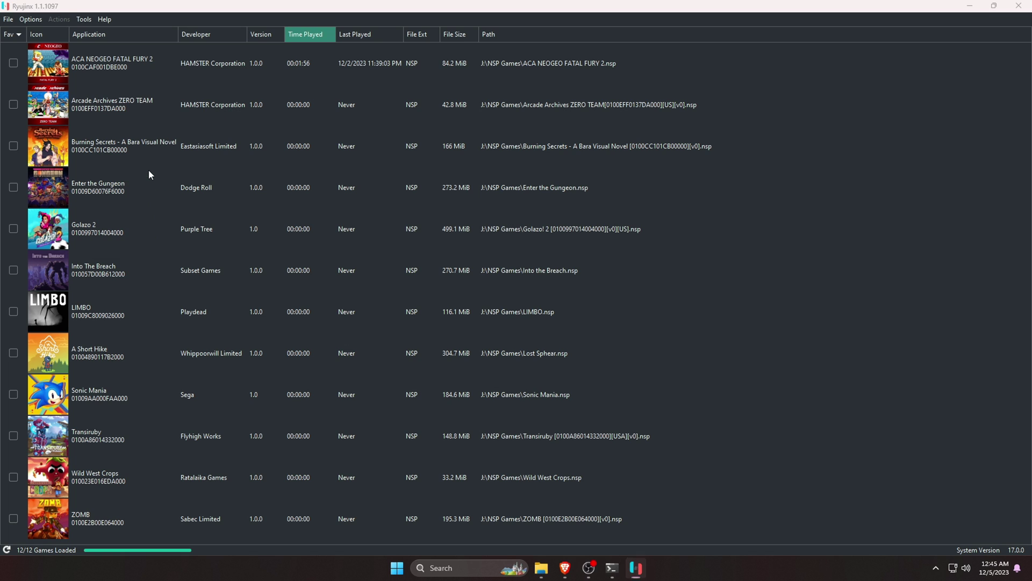
left_click(399, 349)
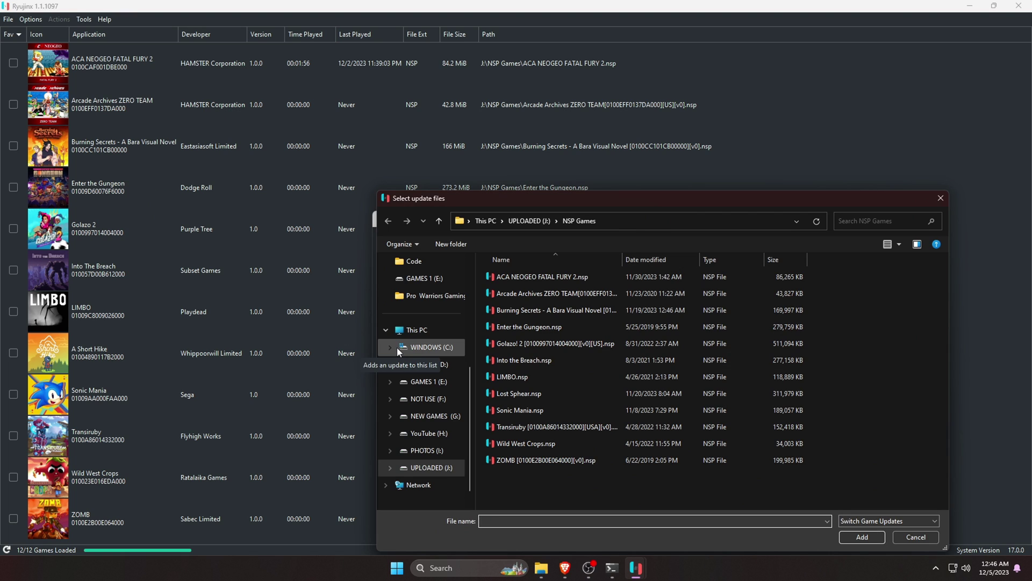
left_click(516, 235)
left_click(862, 540)
left_click(597, 348)
Launch Sonic Mania from the game list.
left_click(144, 112)
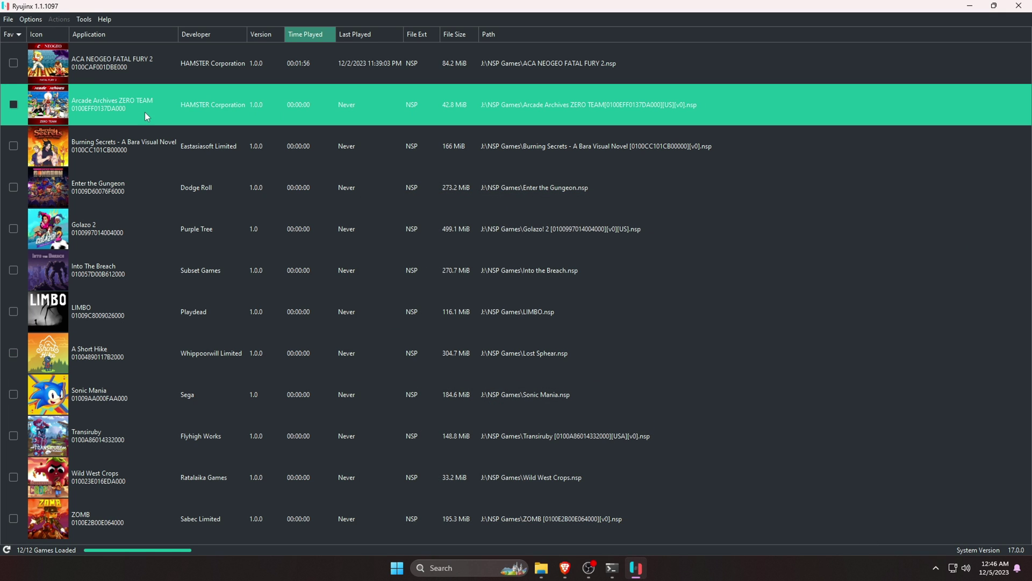
left_click(123, 402)
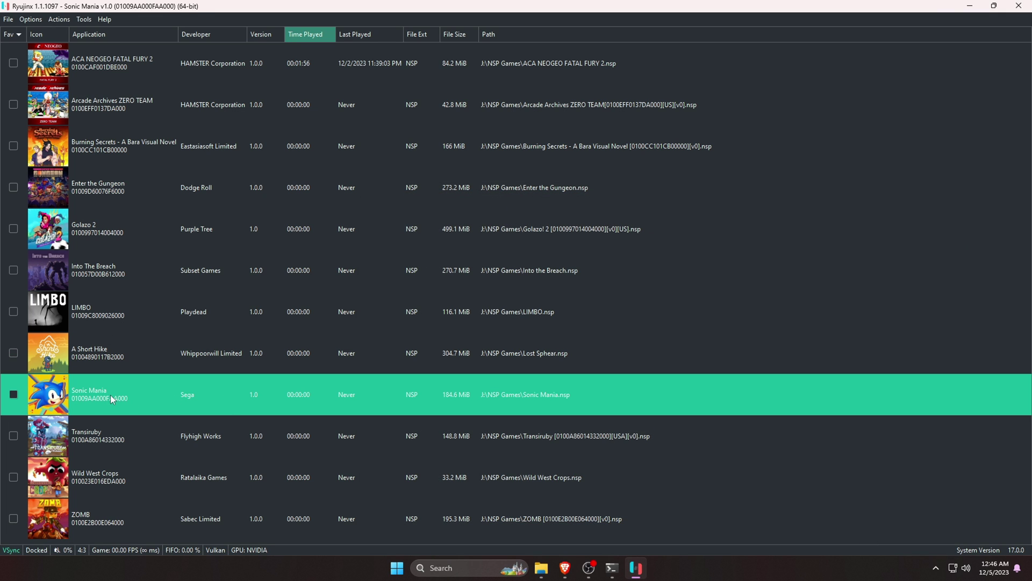